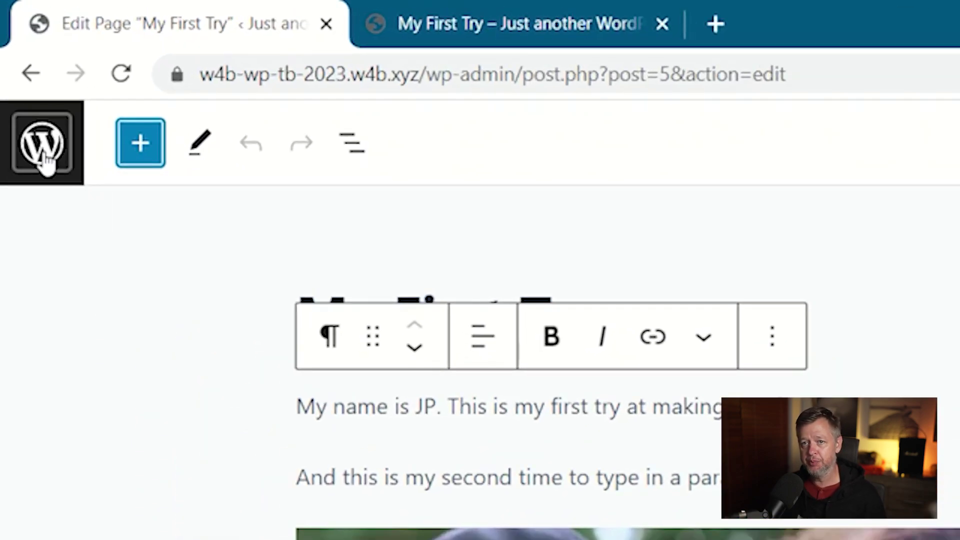
Exit the page editor to the WordPress admin and open the Installed Plugins list.
left_click(43, 156)
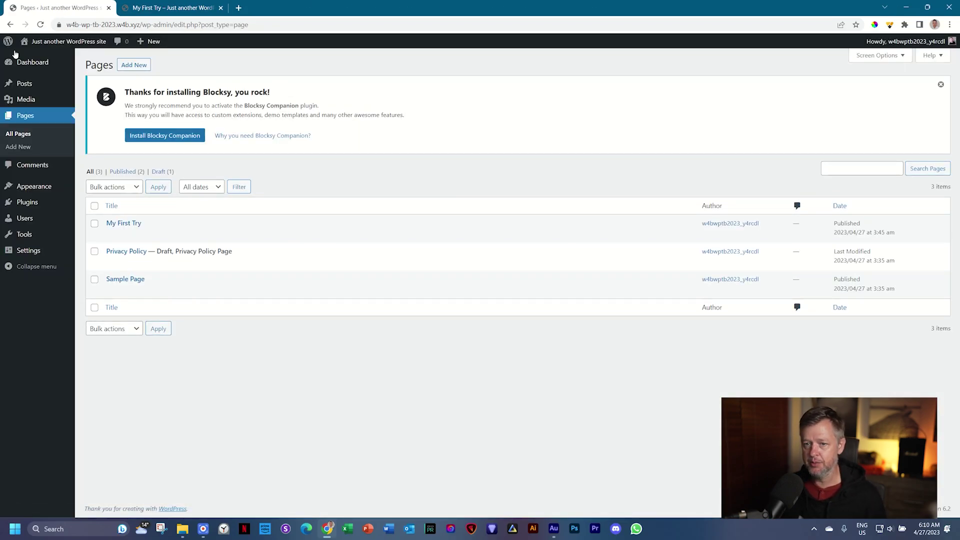
mouse_move(25, 206)
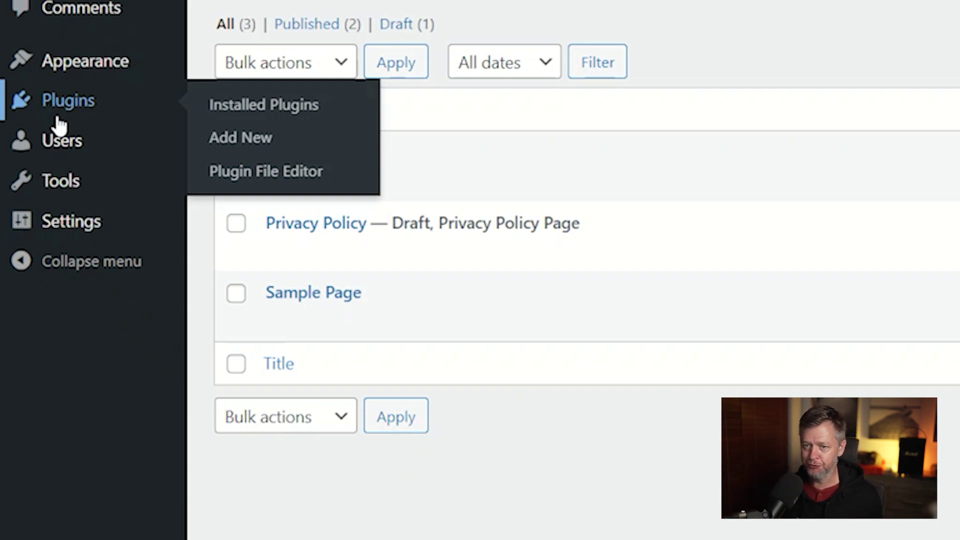
left_click(67, 105)
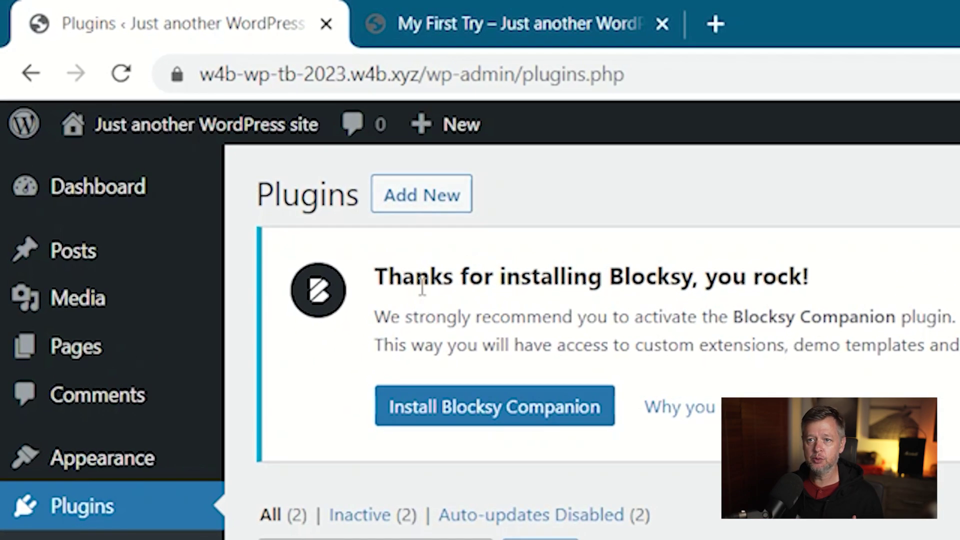
left_click(440, 202)
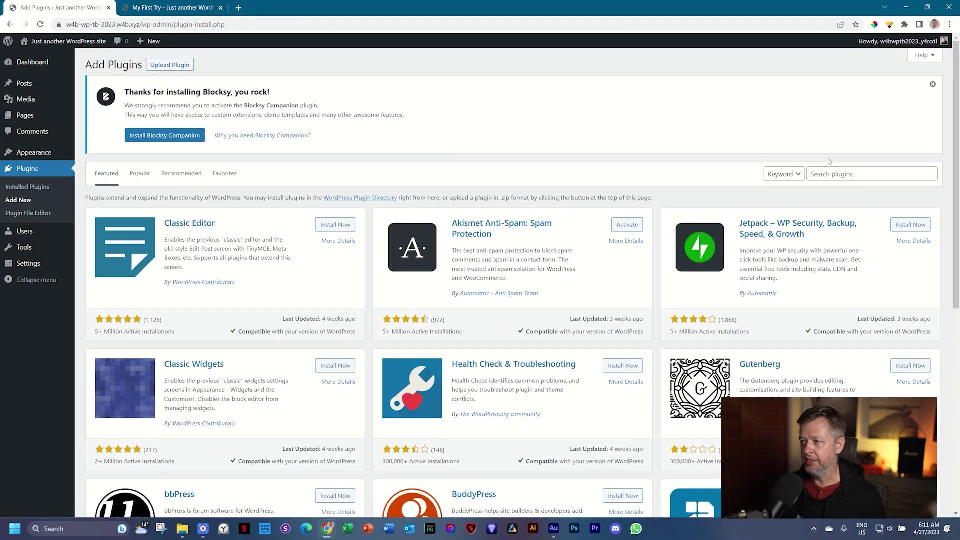
Search plugins for 'brizy', then install and activate Brizy – Page Builder.
left_click(836, 173)
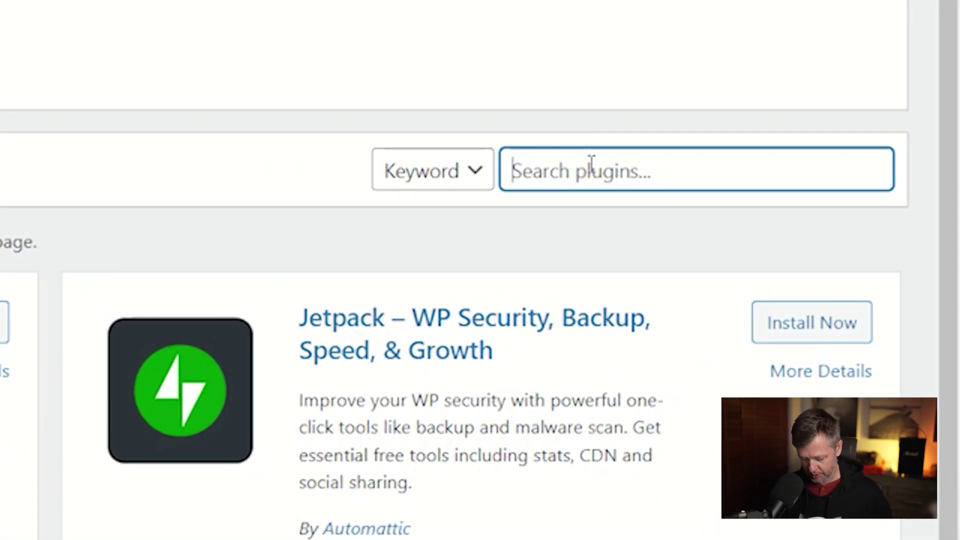
type("brizy")
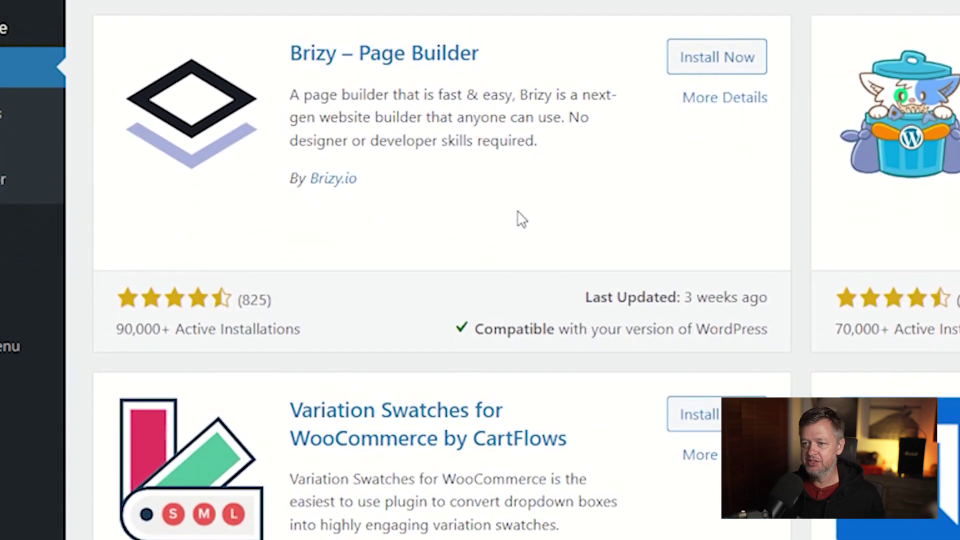
left_click(738, 63)
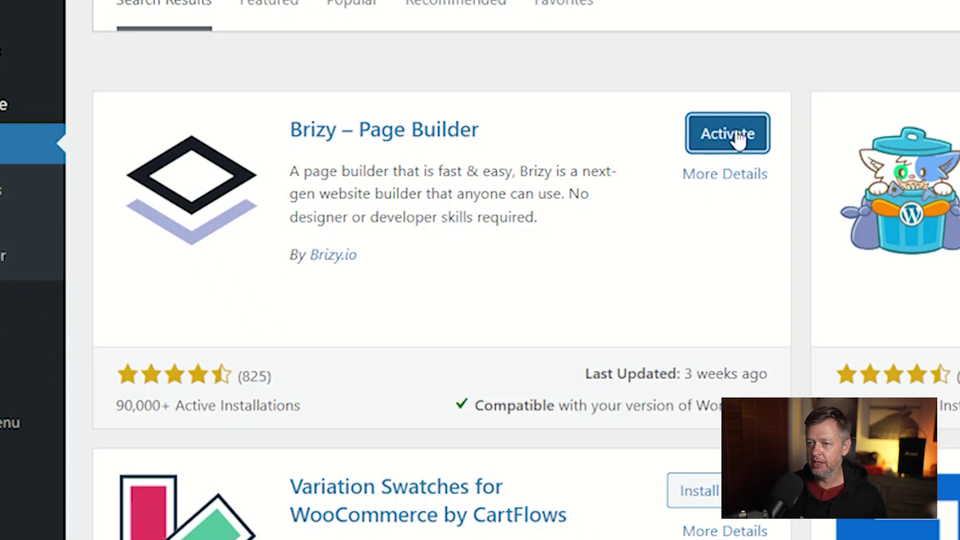
left_click(734, 135)
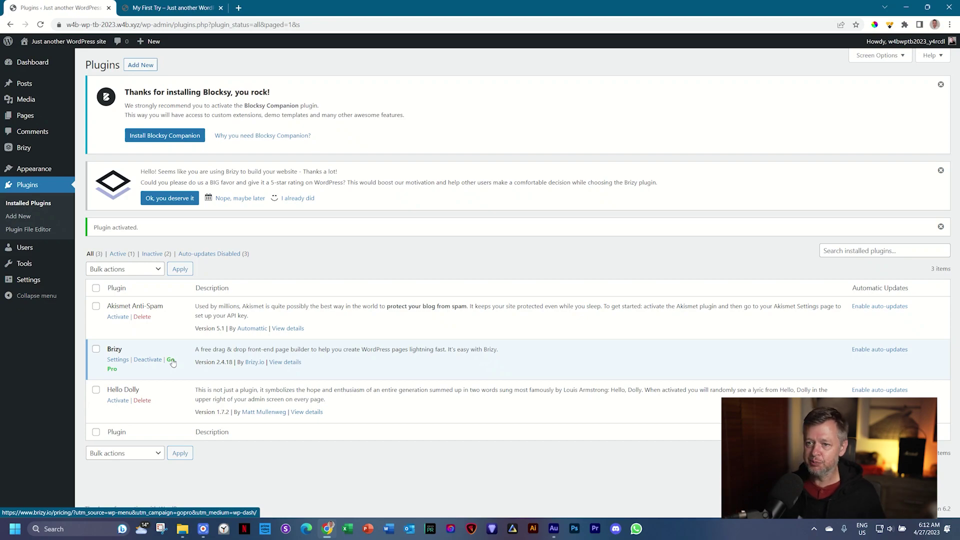
Open the 'My First Try' page from the Pages list in the block editor.
left_click(24, 118)
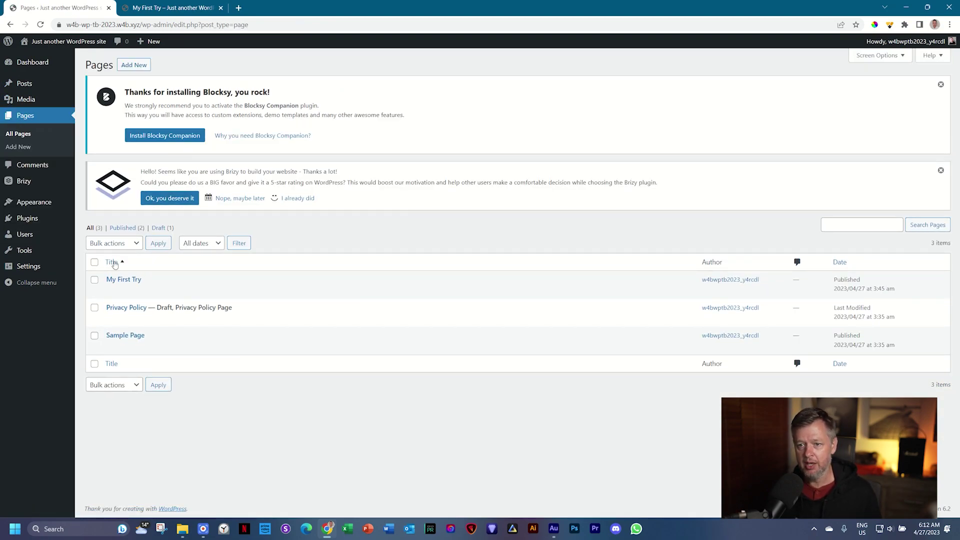
left_click(123, 281)
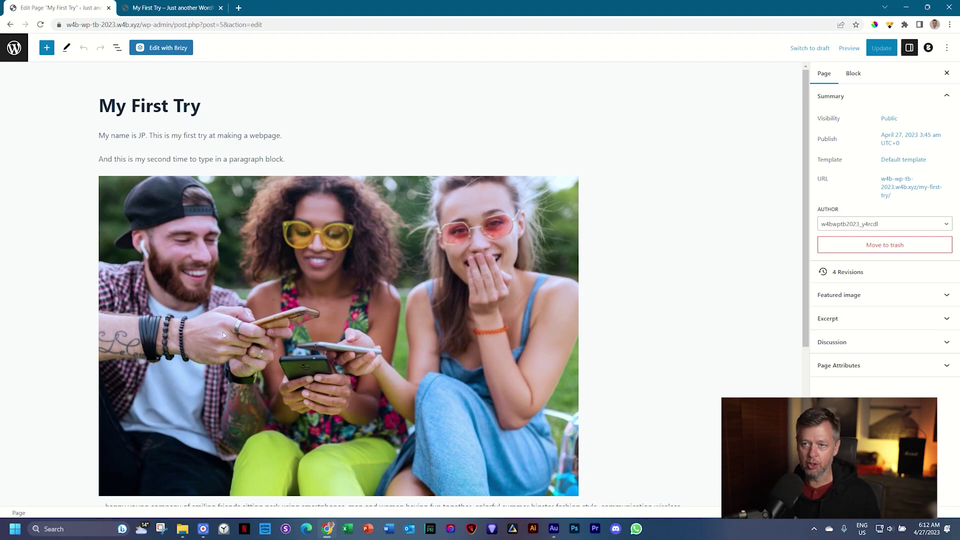
left_click(203, 4)
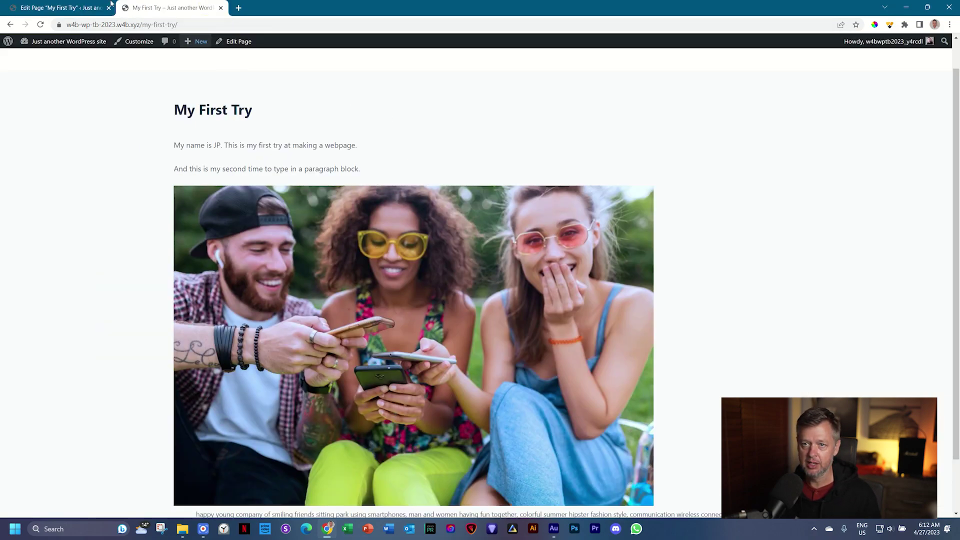
left_click(58, 4)
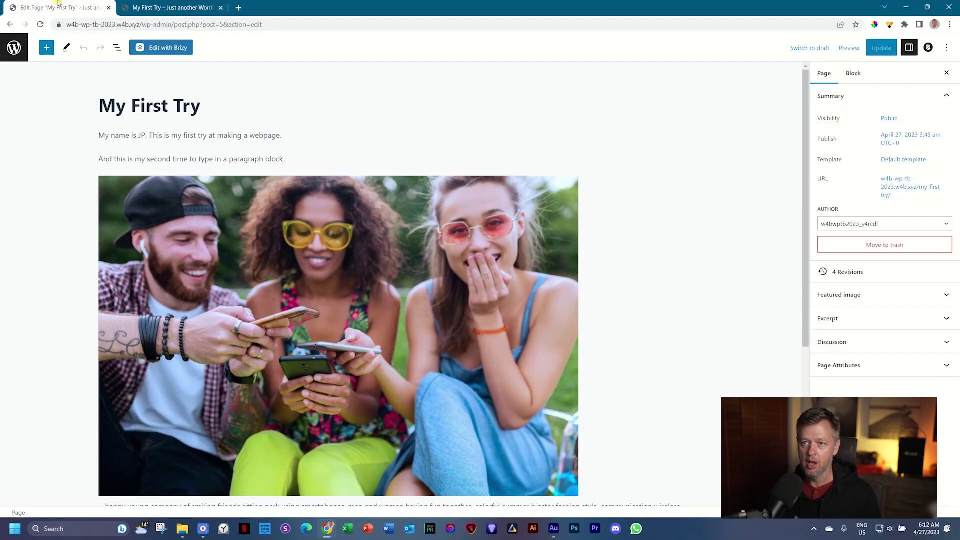
Launch 'My First Try' in Brizy and confirm the reloaded live page is still blank.
left_click(162, 52)
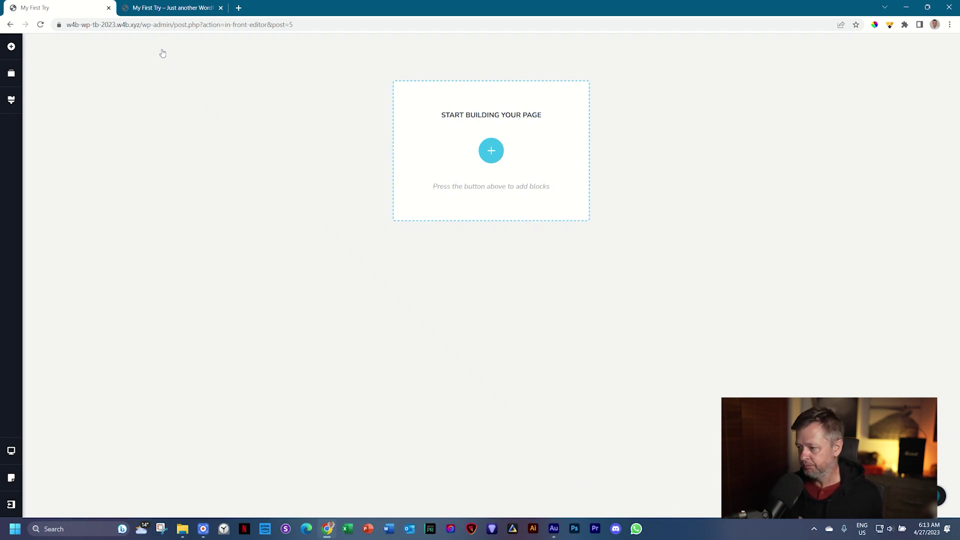
left_click(170, 8)
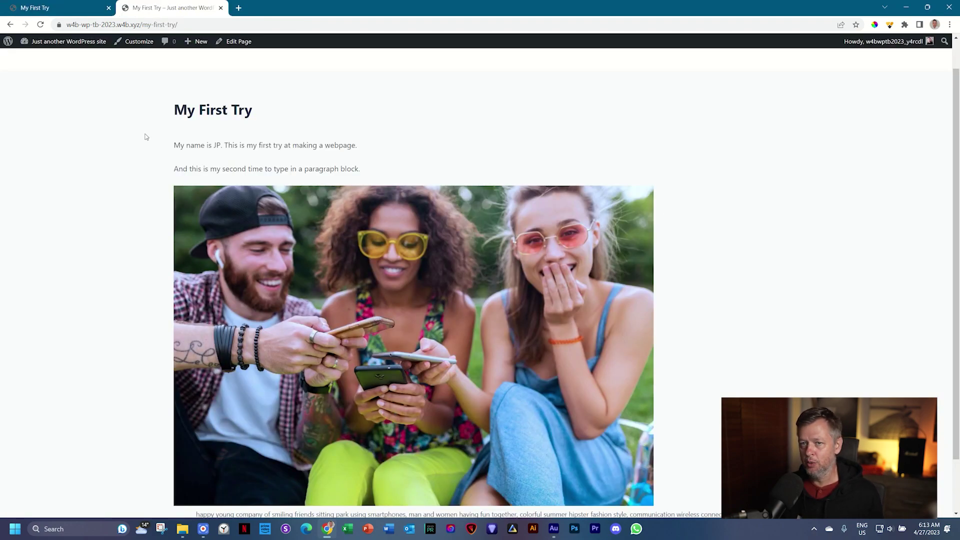
left_click(40, 24)
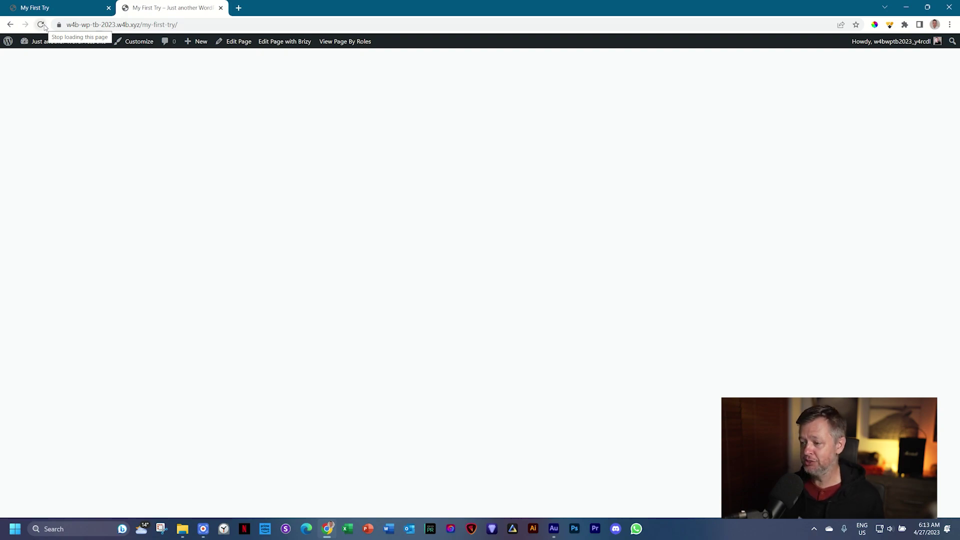
left_click(69, 10)
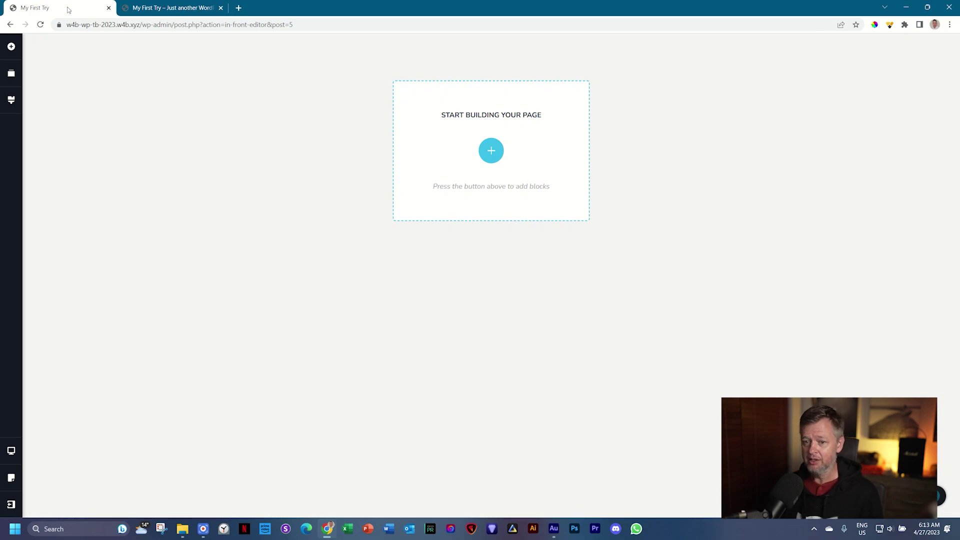
left_click(165, 9)
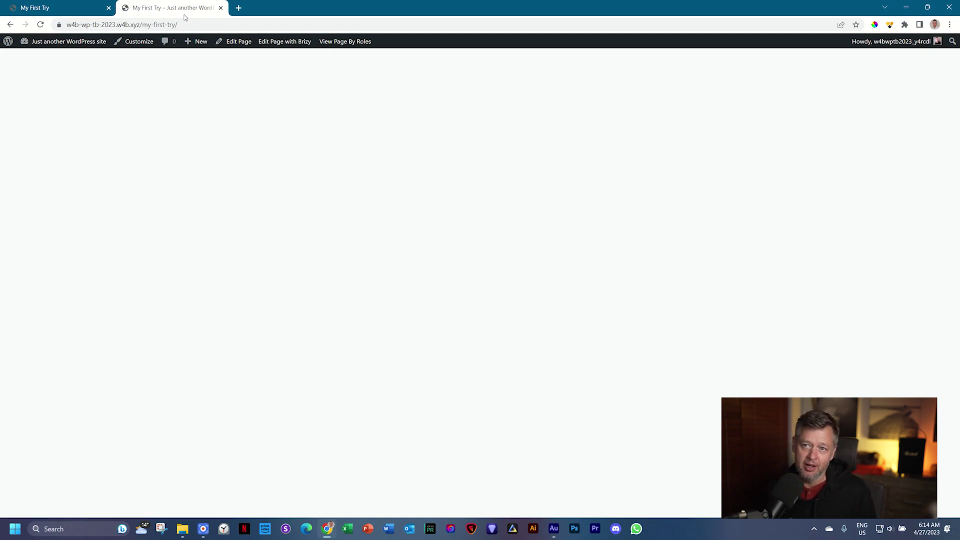
left_click(70, 10)
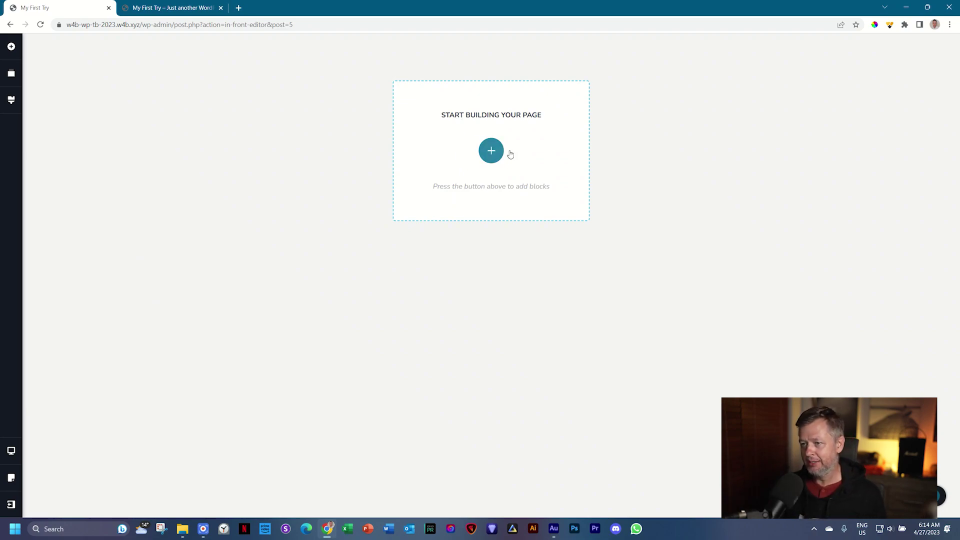
Insert the cherries 'Decorate For Less' block from the Blocks library and update the page.
left_click(492, 151)
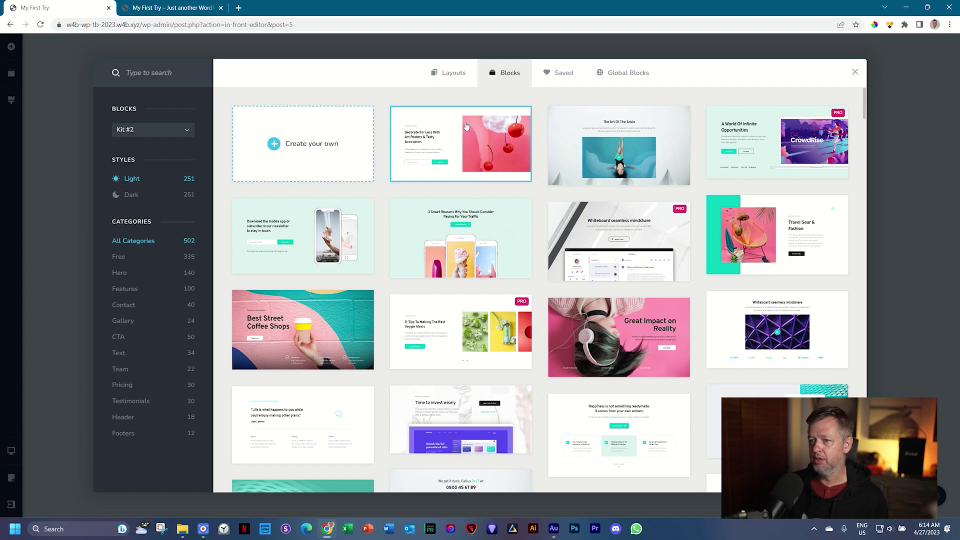
left_click(482, 147)
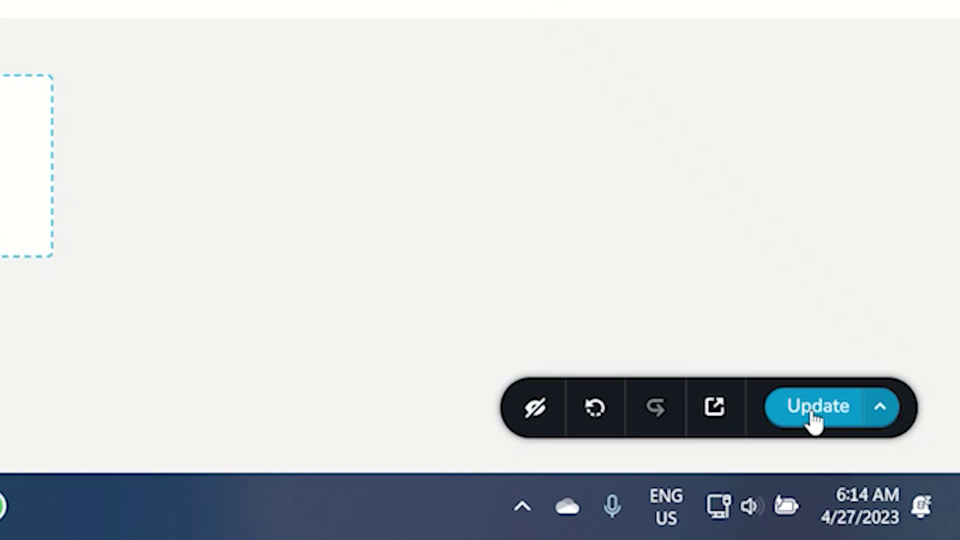
left_click(814, 418)
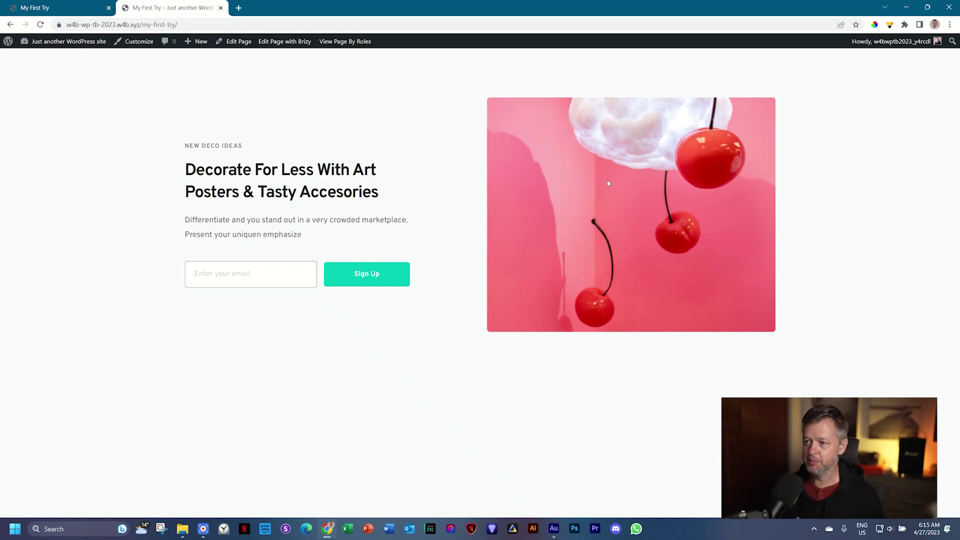
key("ctrl+1")
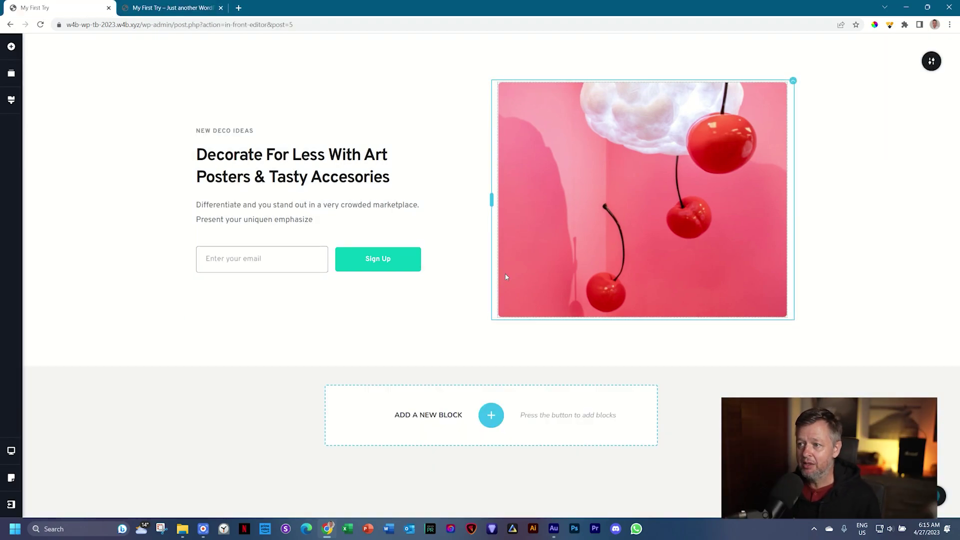
Replace the hero heading text with 'My First Webpage'.
left_click(282, 178)
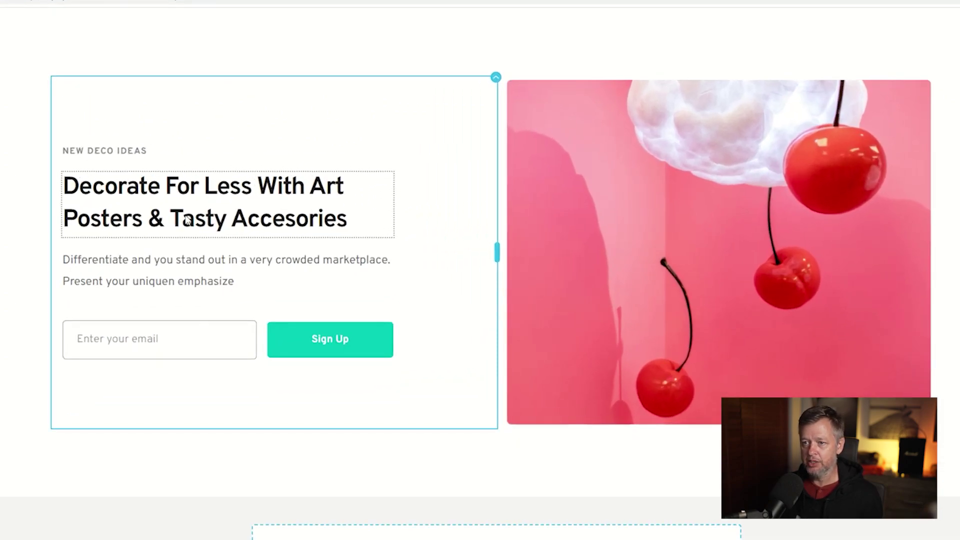
left_click(153, 189)
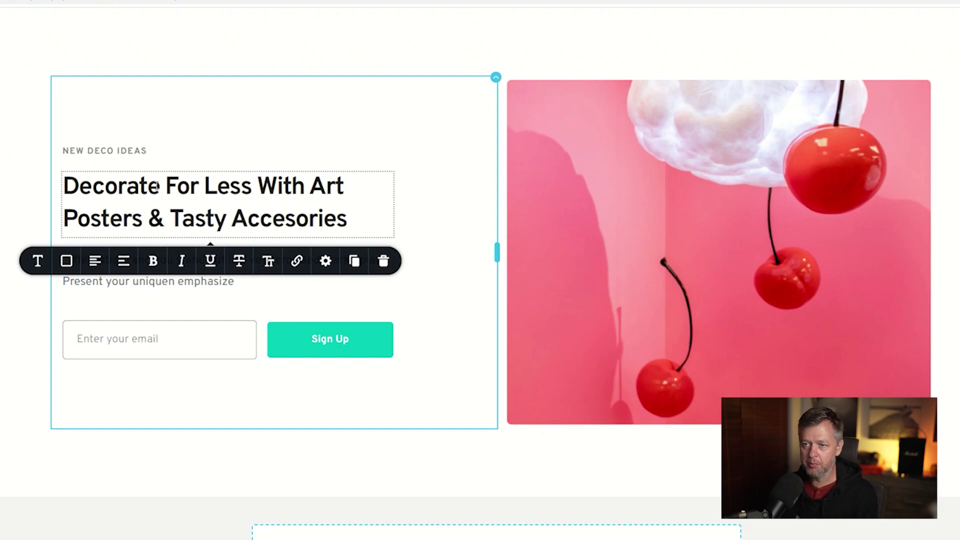
left_click_drag(64, 185, 350, 219)
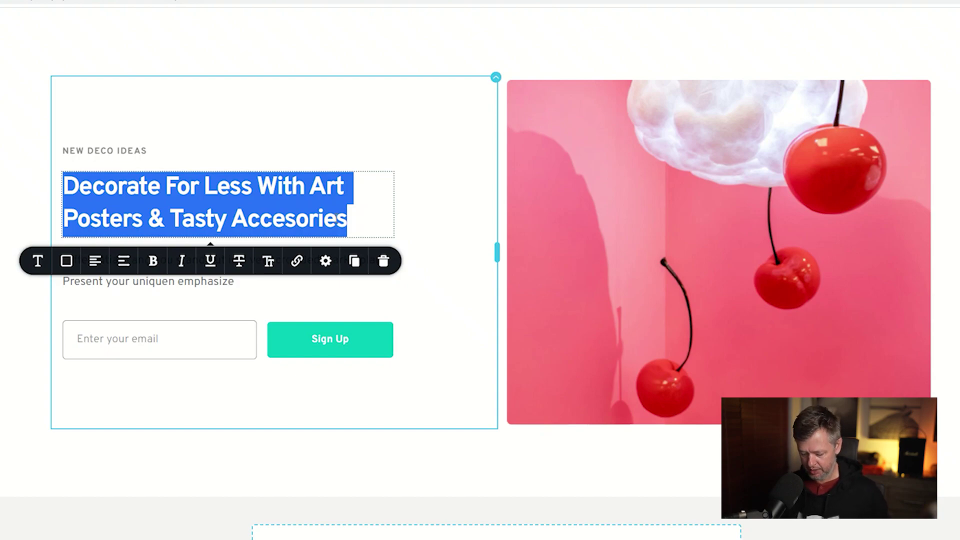
type("My ")
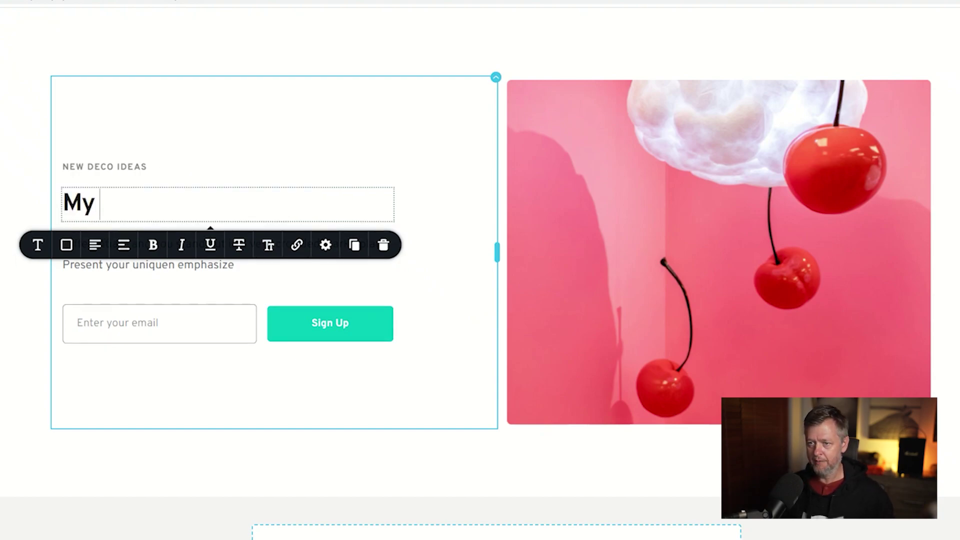
type("First Webpage")
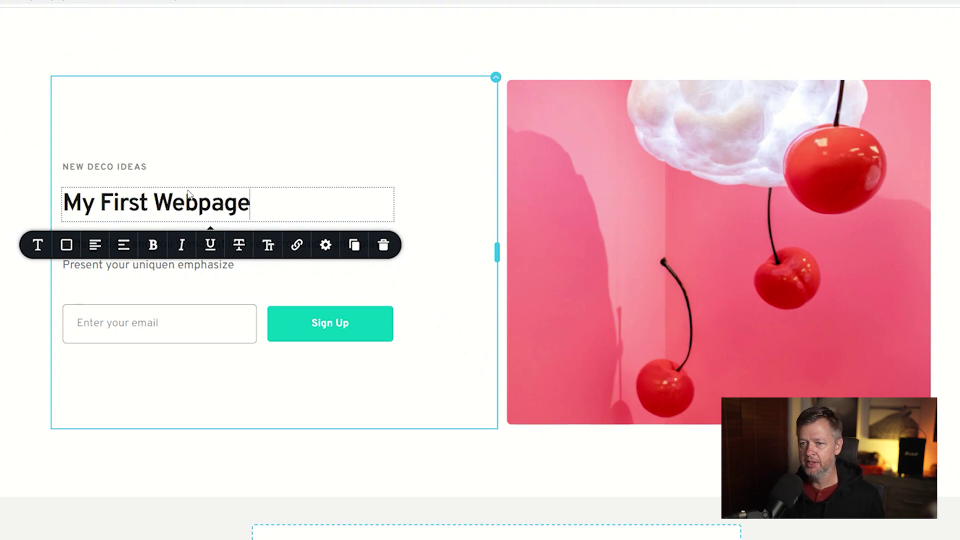
key("Escape")
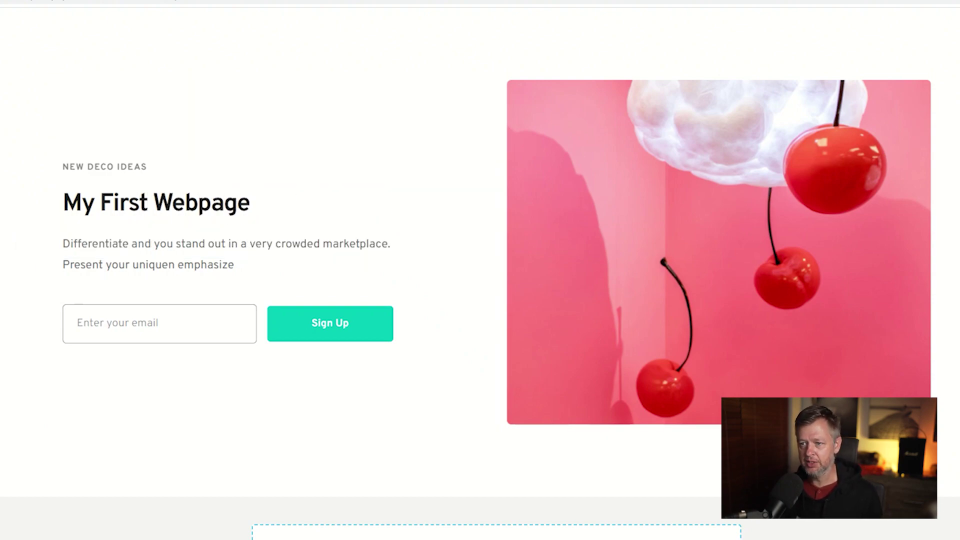
left_click(78, 253)
Rewrite the intro paragraph as 'I have always wanted to become the master of my domain.'.
double_click(136, 265)
triple_click(135, 265)
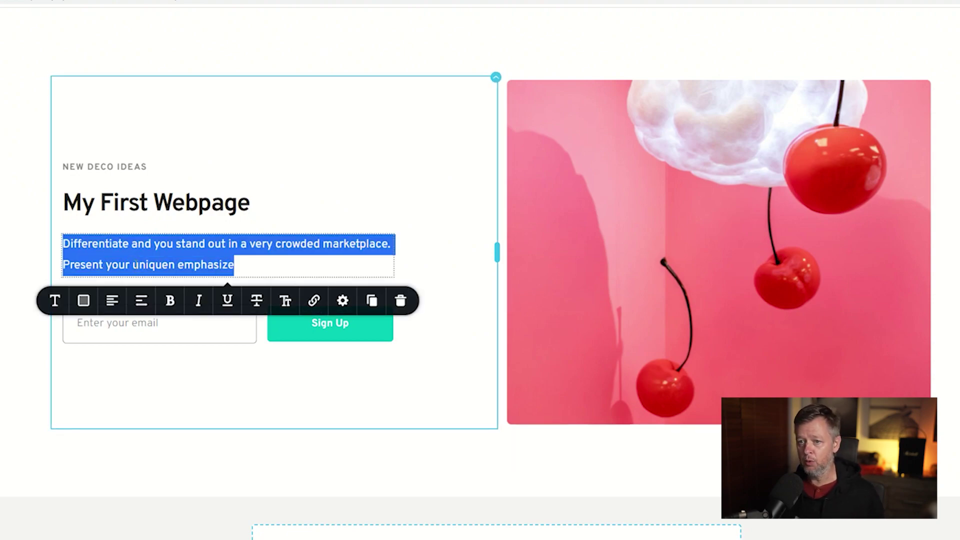
left_click(160, 248)
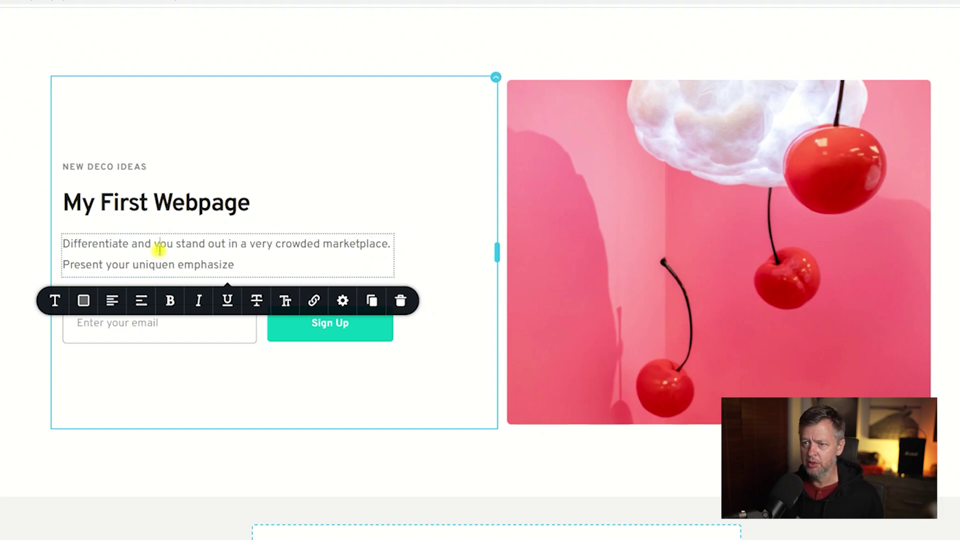
left_click(186, 243)
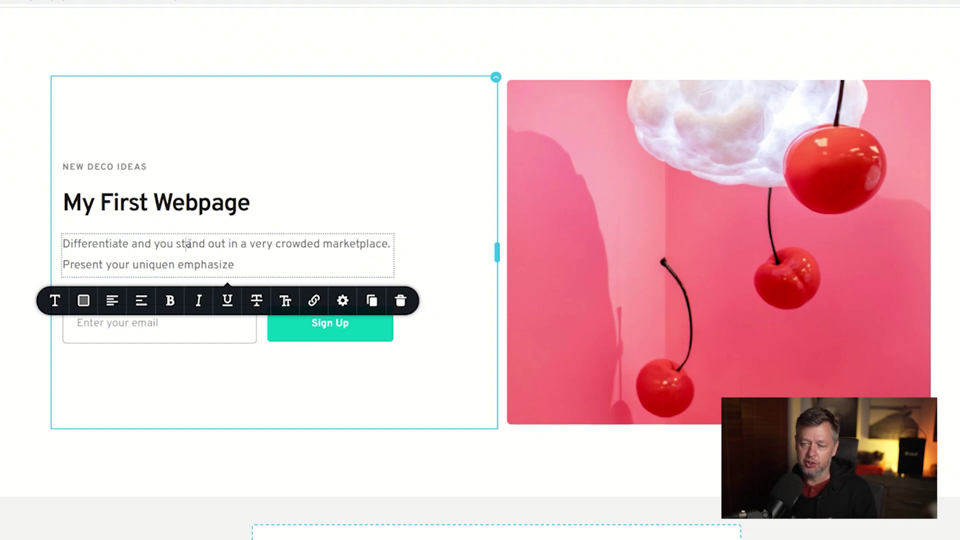
double_click(186, 244)
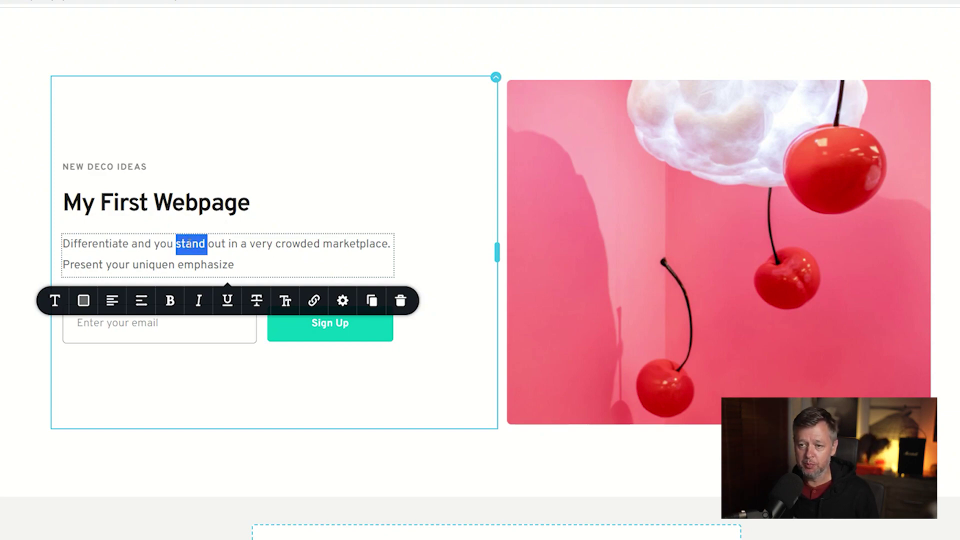
triple_click(188, 243)
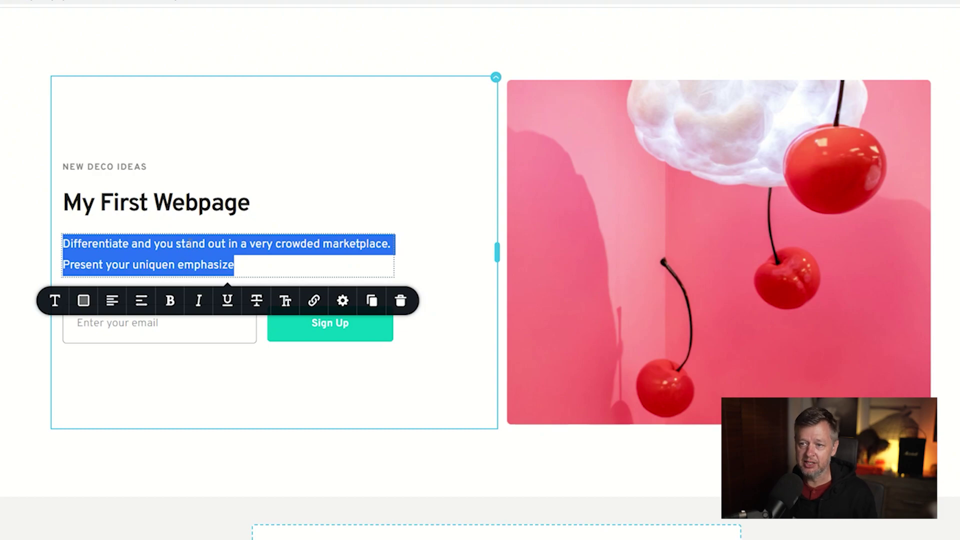
type("I hav")
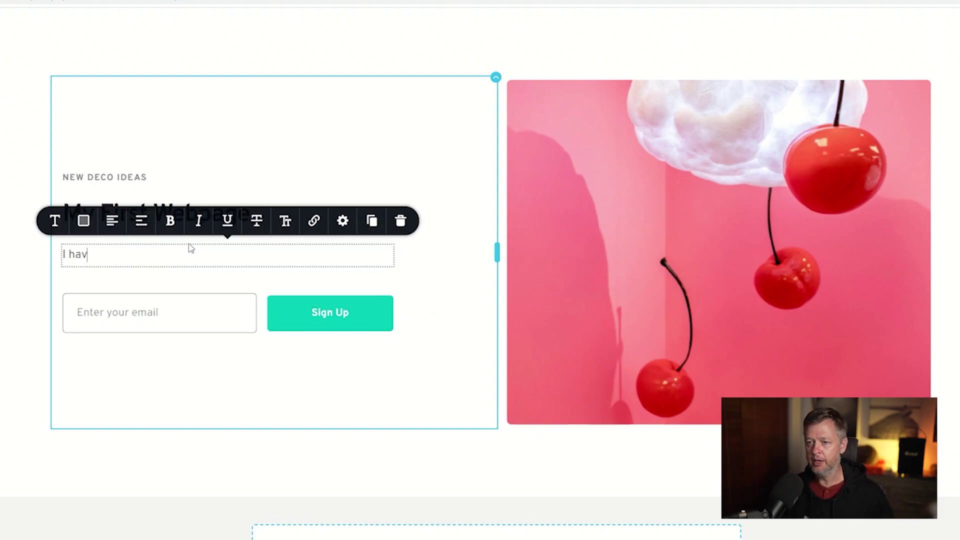
type("e always wanted to")
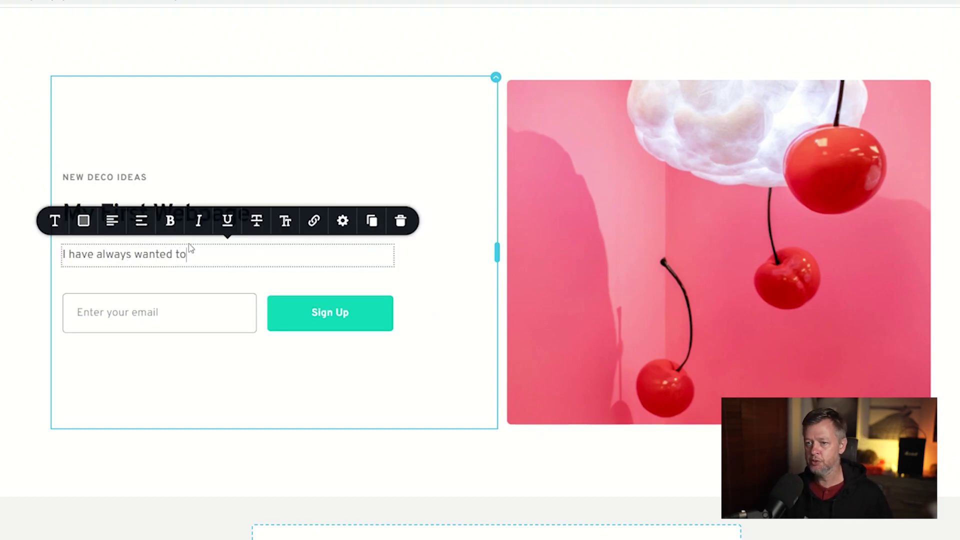
type(" become the master ")
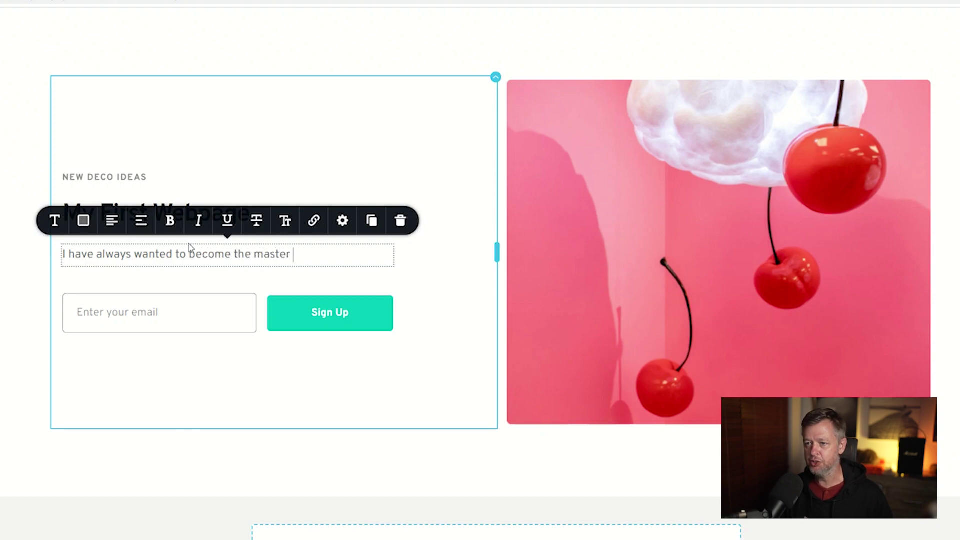
type("of my domain.")
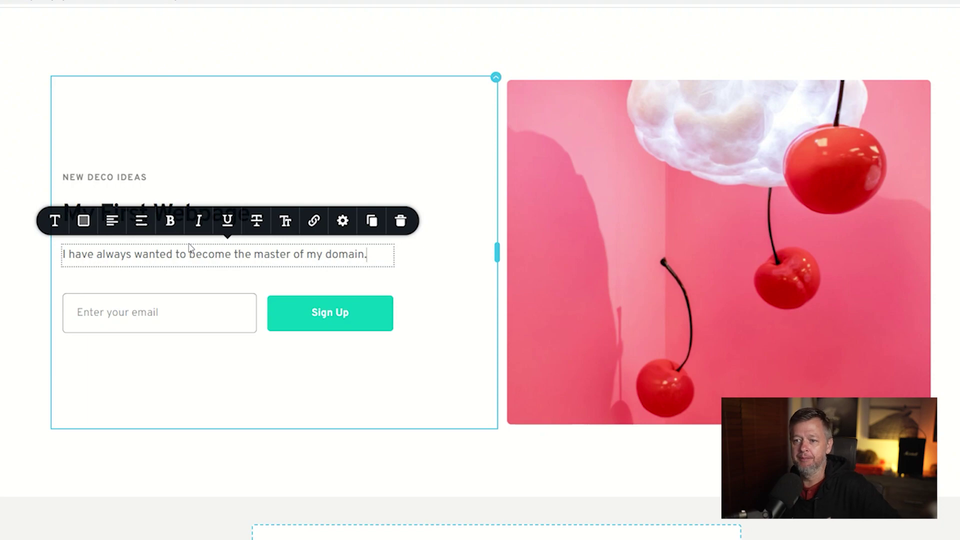
left_click(61, 280)
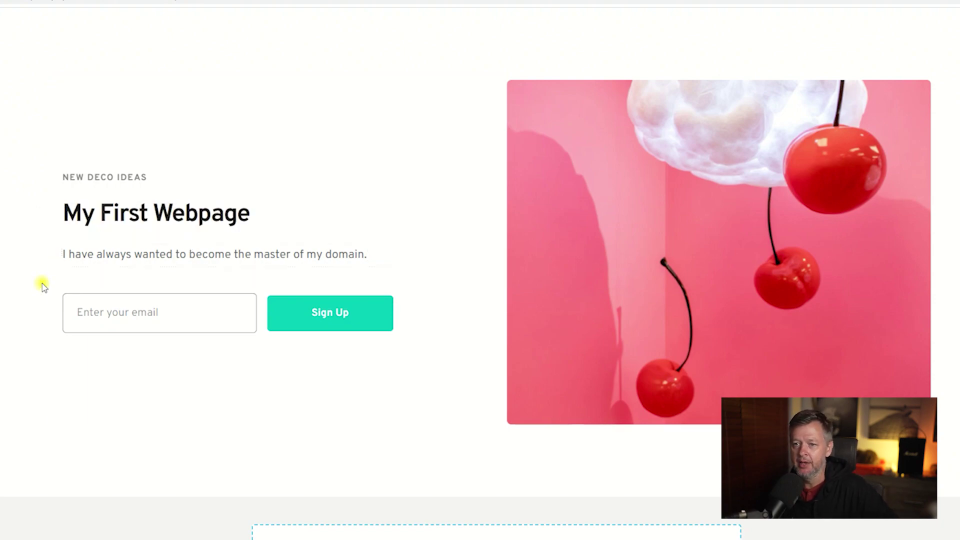
triple_click(122, 181)
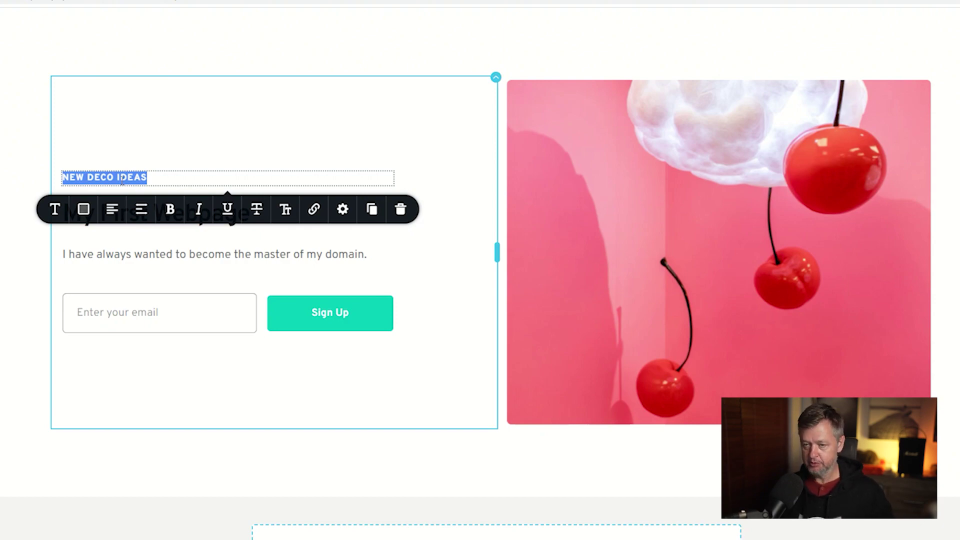
Retype the line above the title in capitals as 'NEW EXPLORATION FOR ME EVERY DAY'.
type("NEW E")
key("Caps_Lock")
type("X")
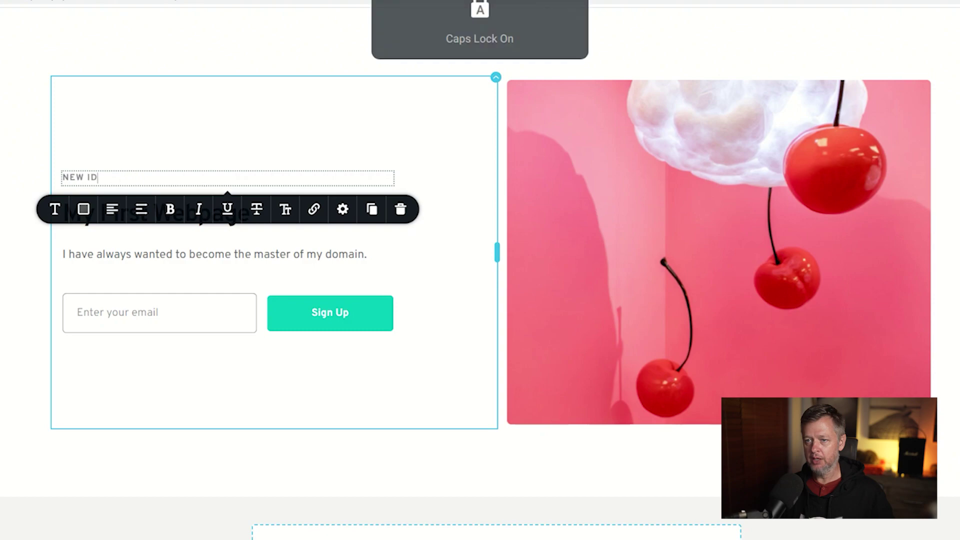
key("BackSpace")
type("XPLORA")
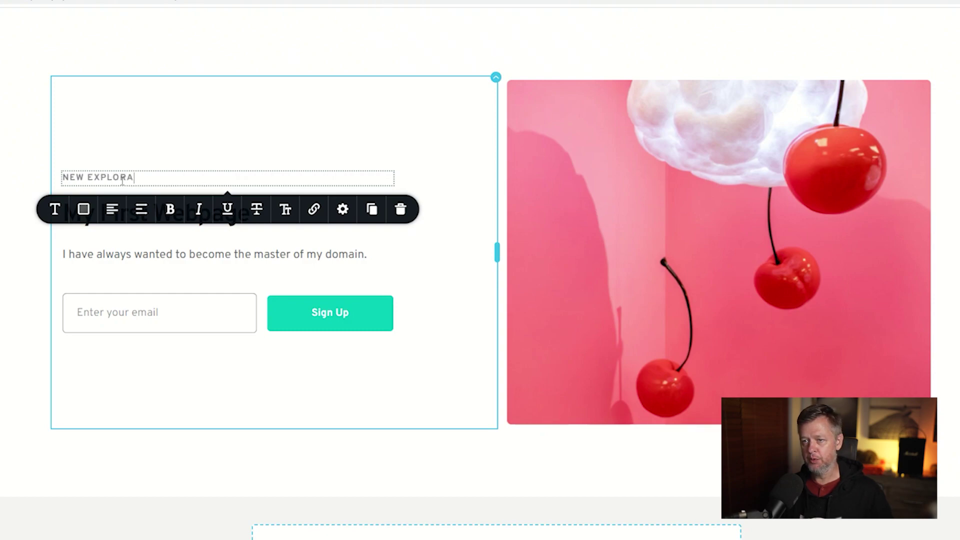
type("TION FO")
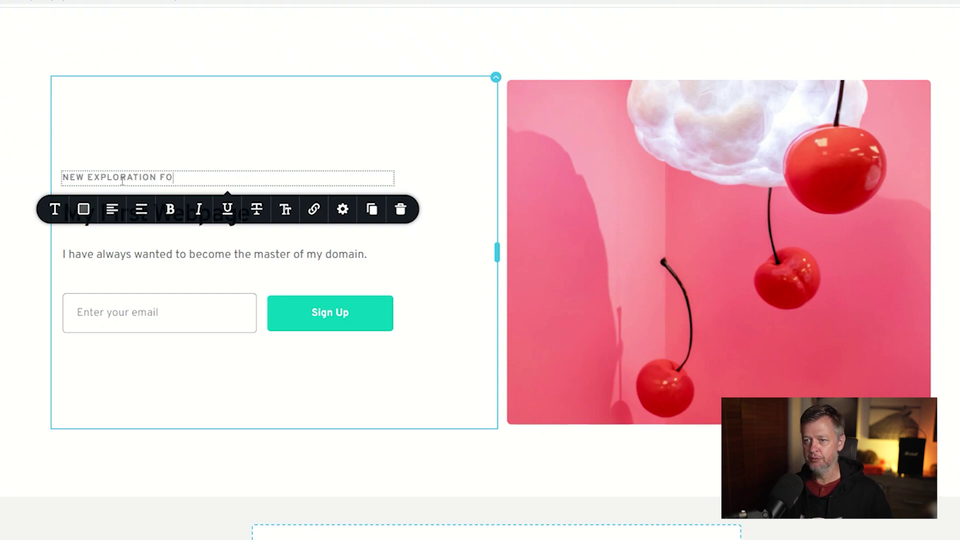
type("R ME EVERY DAY")
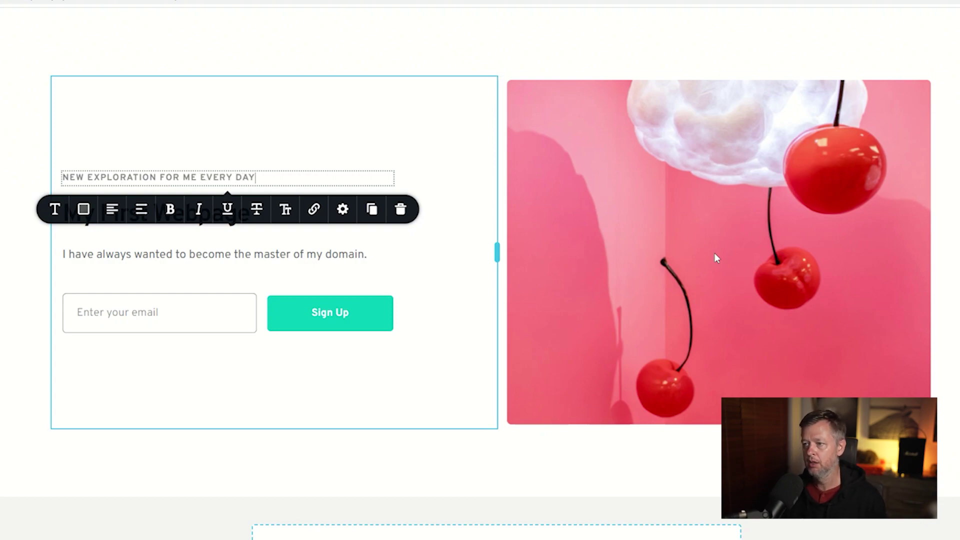
left_click(935, 283)
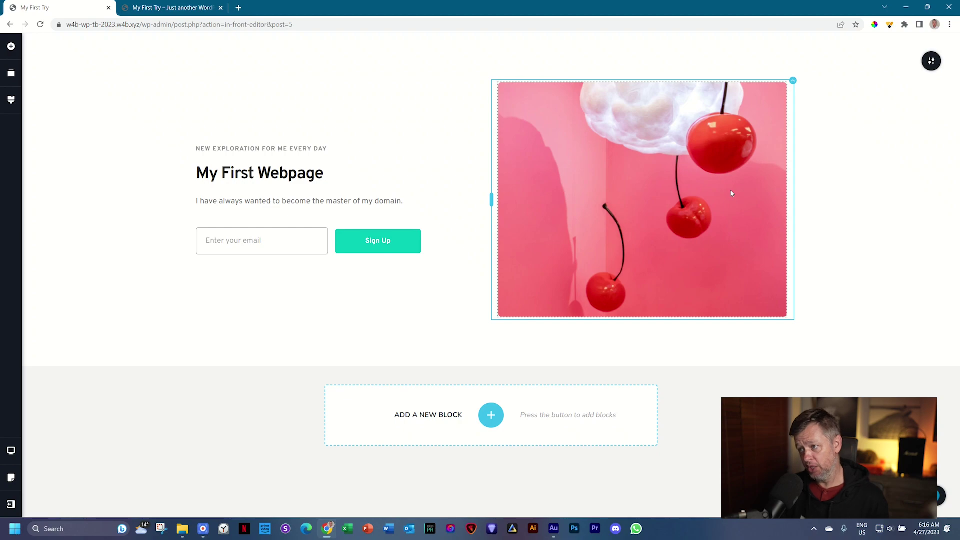
Remove the cherries photo from the hero image and bring up the Upload Media window.
left_click(645, 161)
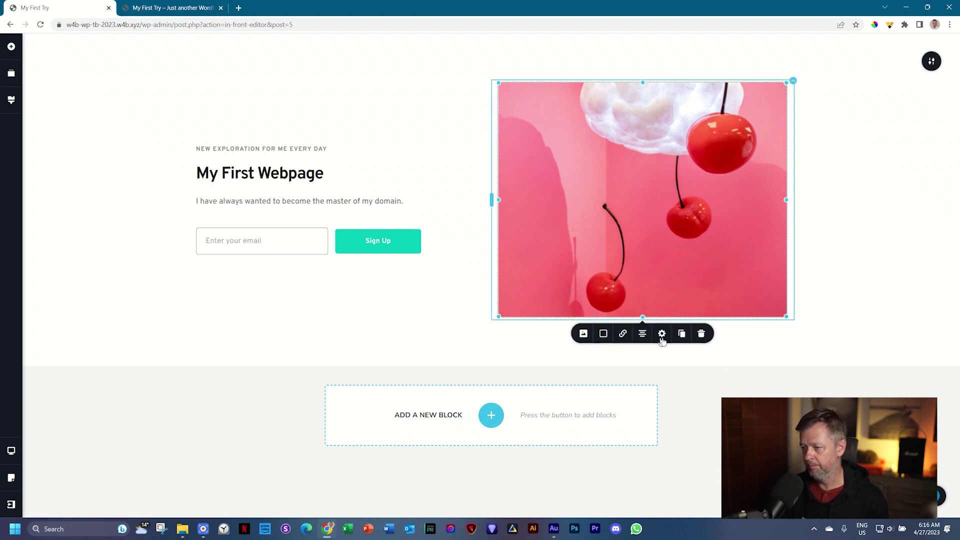
left_click(583, 333)
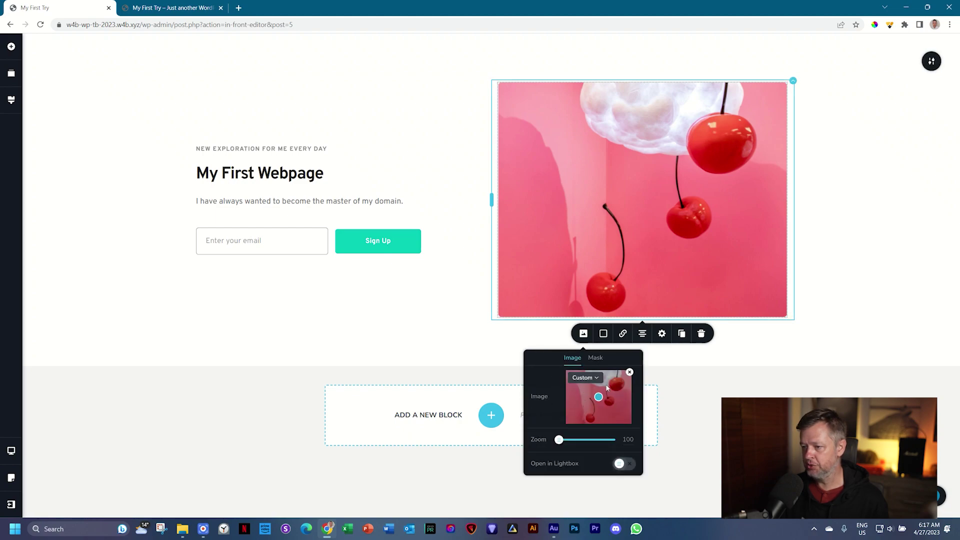
left_click(629, 372)
left_click(604, 389)
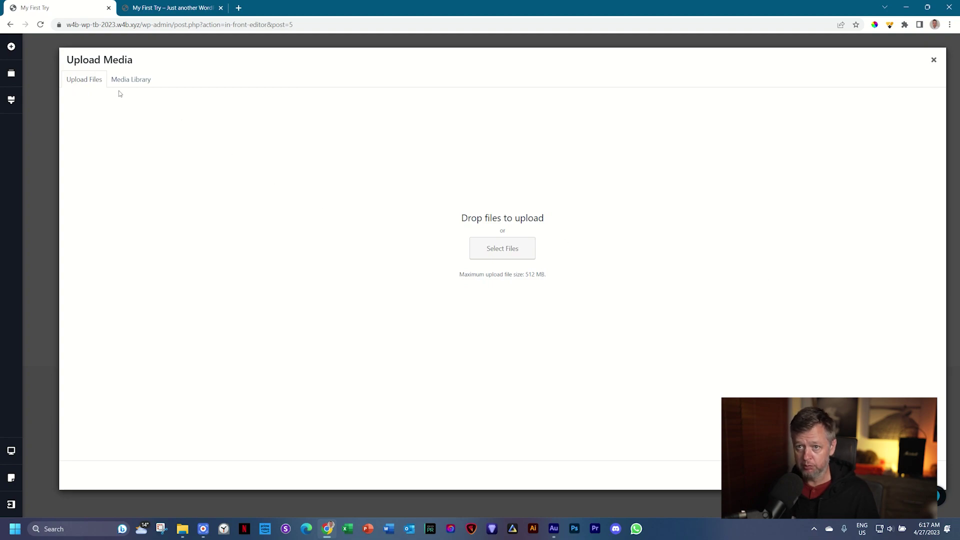
Pick the three-friends group photo from the Media Library as the hero image.
left_click(130, 80)
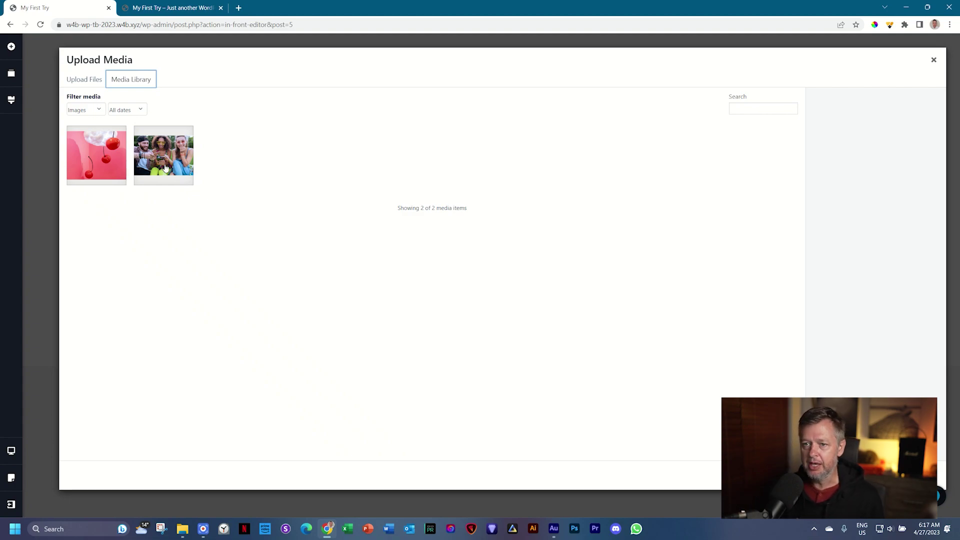
left_click(166, 168)
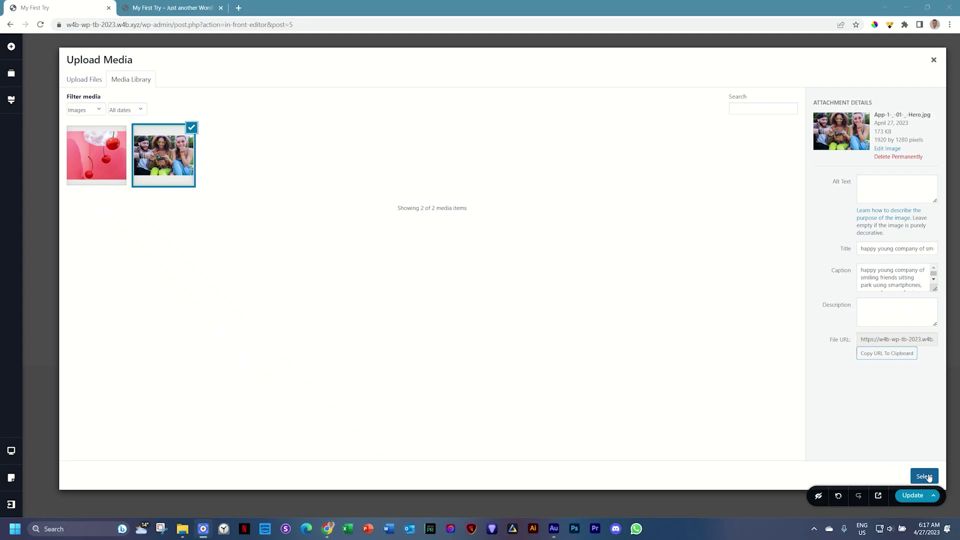
left_click(928, 477)
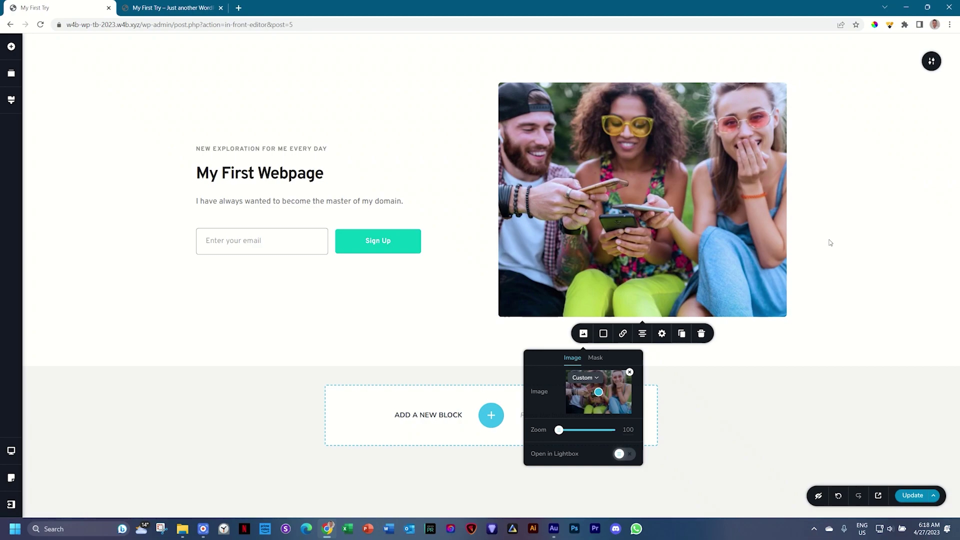
Save the page, preview the updated hero with the friends photo, and return to the editor.
key("ctrl+s")
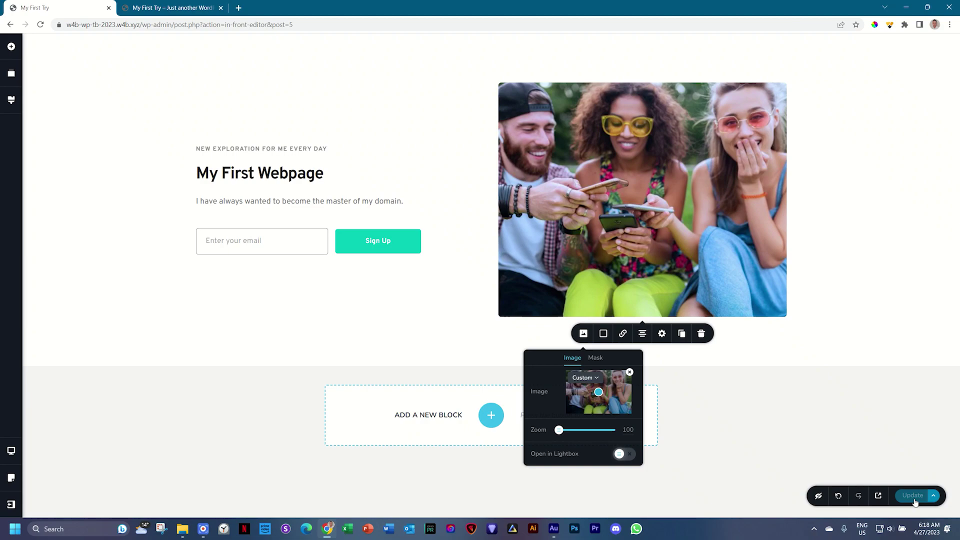
left_click(878, 496)
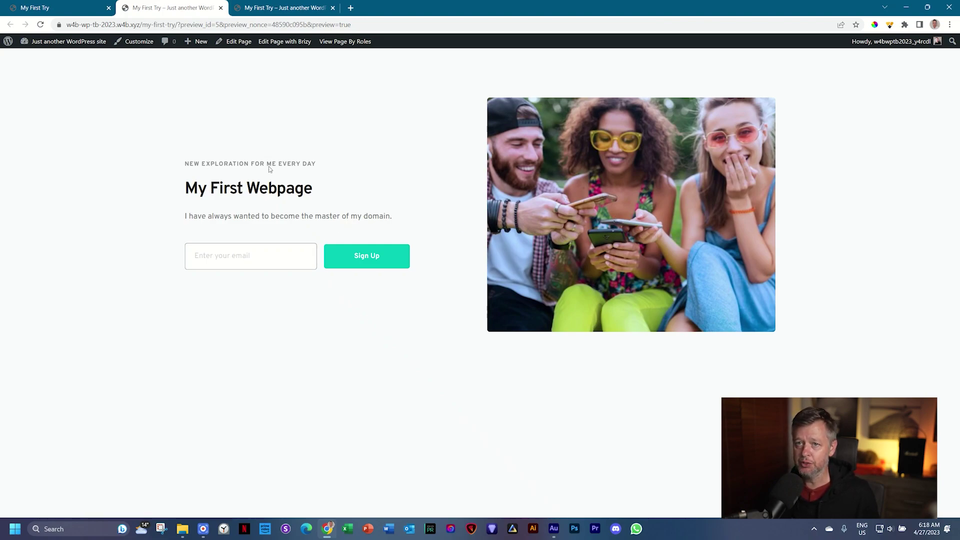
left_click(72, 14)
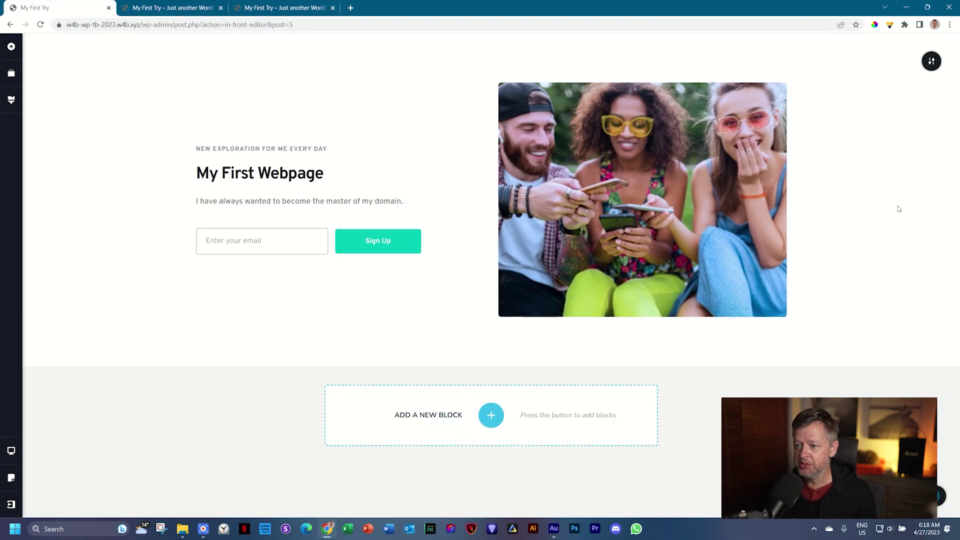
Insert the Features block 'Give your clients the best possible experience' with four items below the hero.
left_click(492, 415)
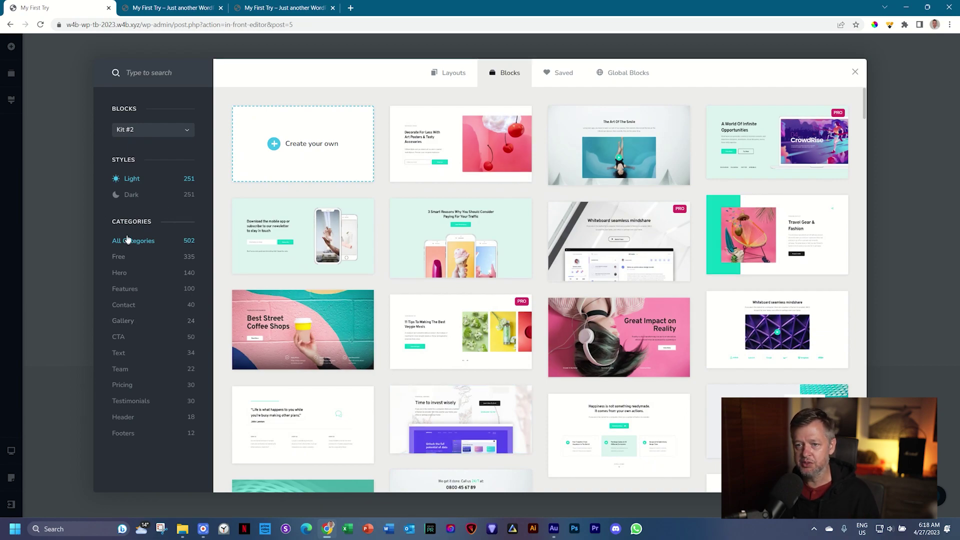
left_click(126, 290)
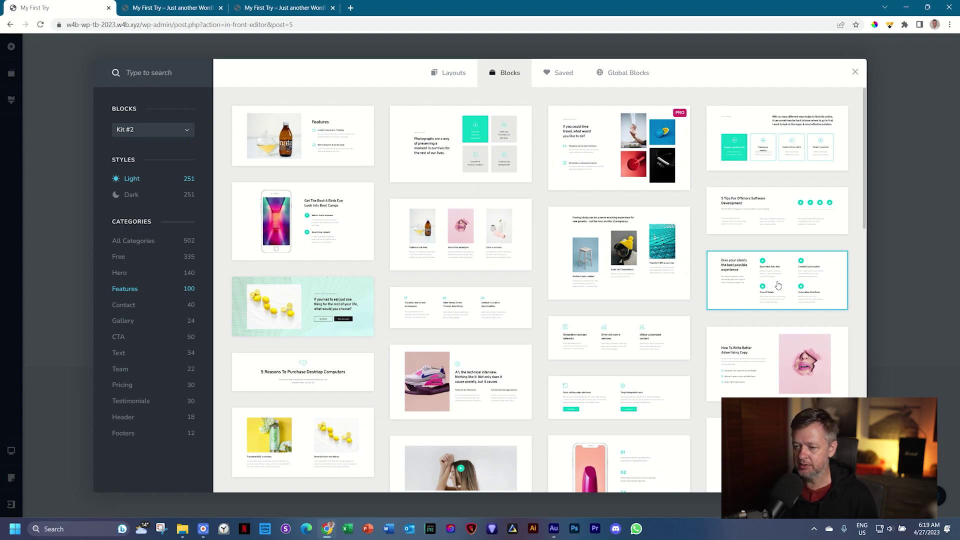
left_click(778, 285)
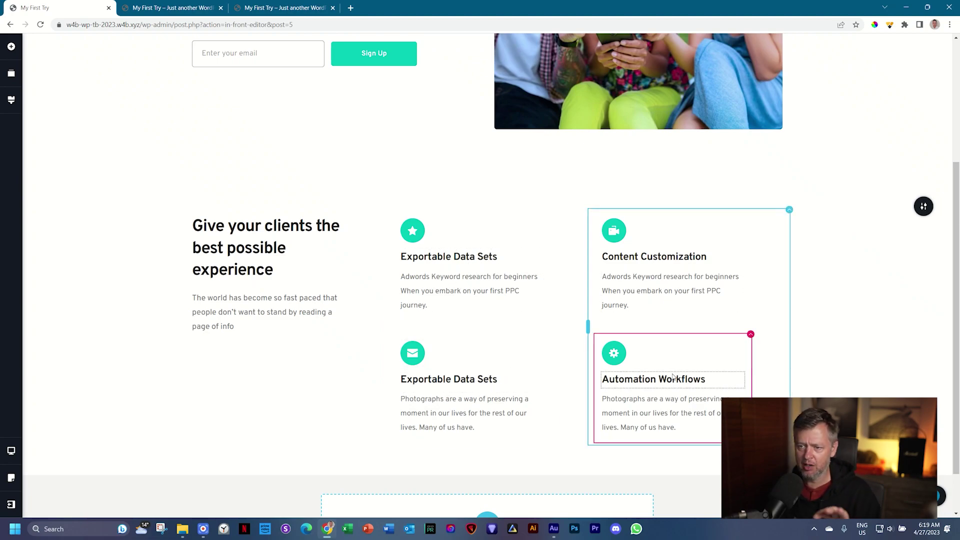
scroll(230, 291, "down", 1)
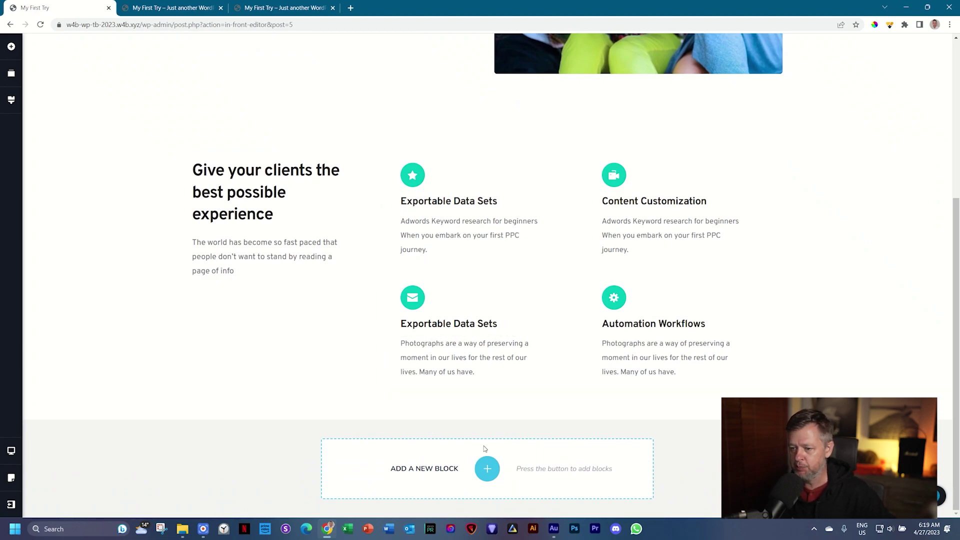
Insert the dark-style 'Last workshop stuff' block from the Gallery category.
left_click(487, 468)
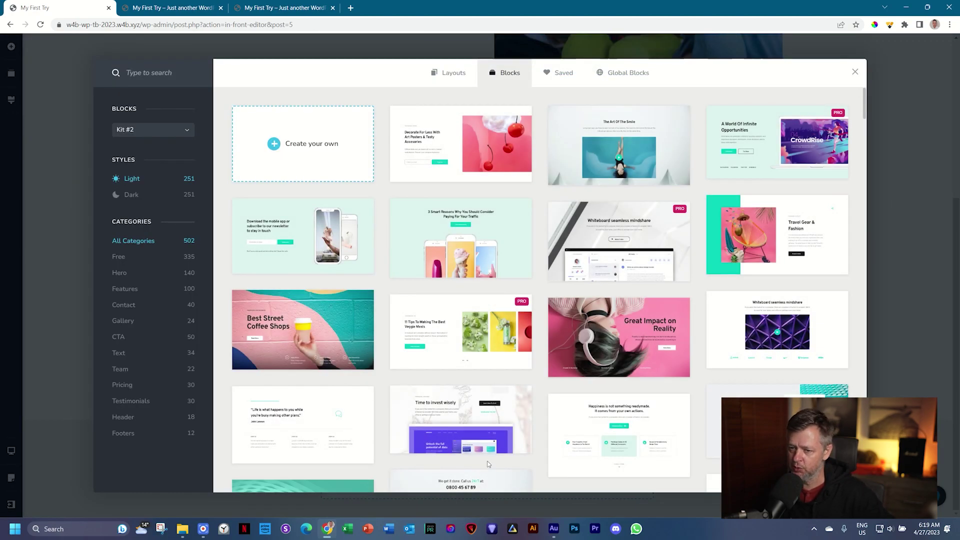
left_click(121, 325)
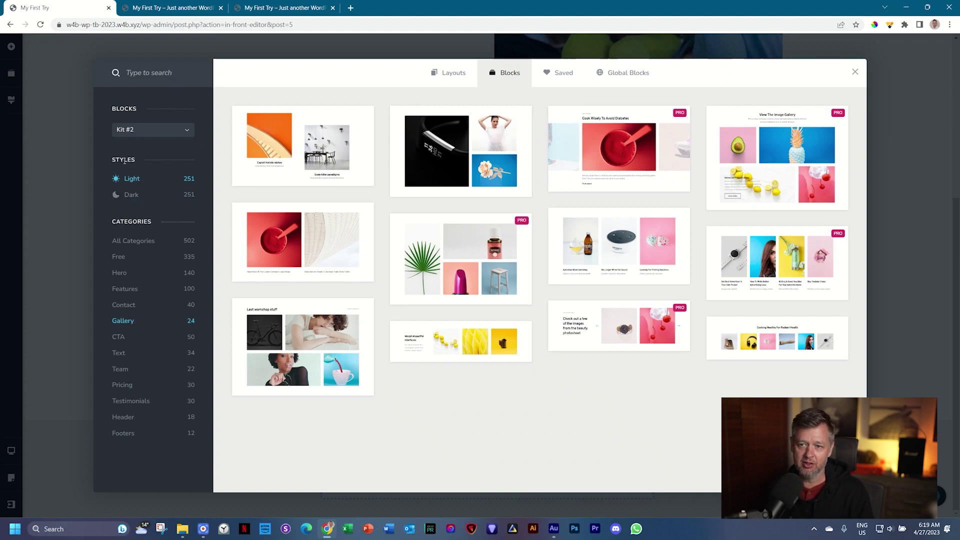
left_click(129, 196)
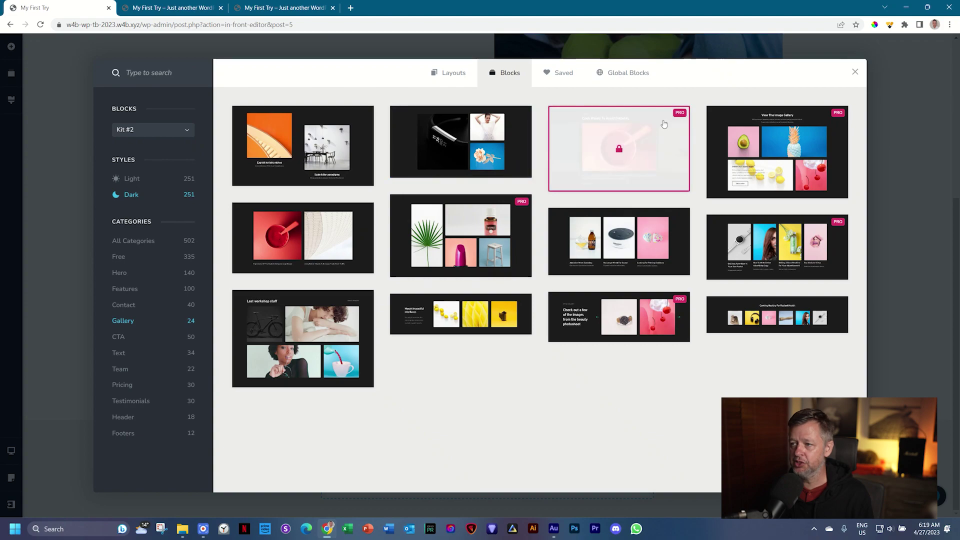
mouse_move(682, 119)
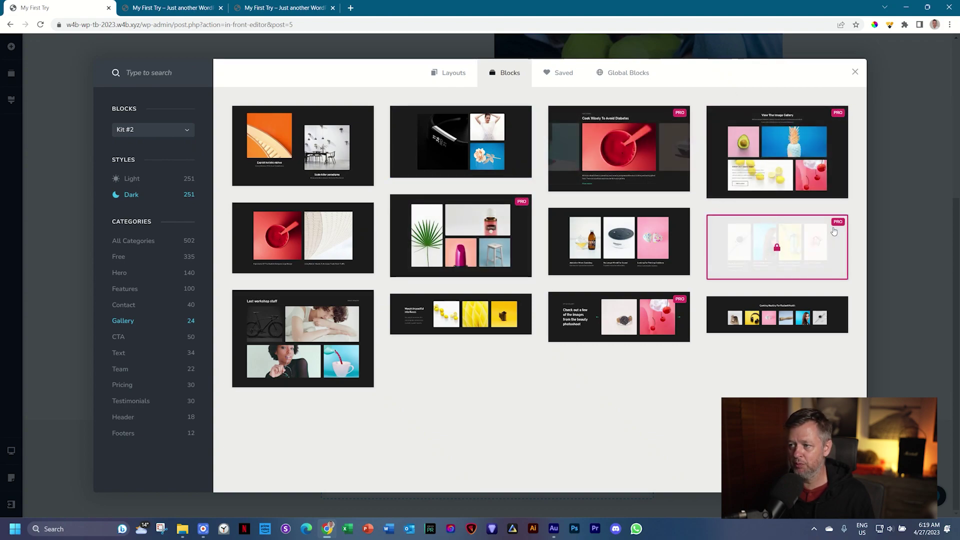
mouse_move(834, 230)
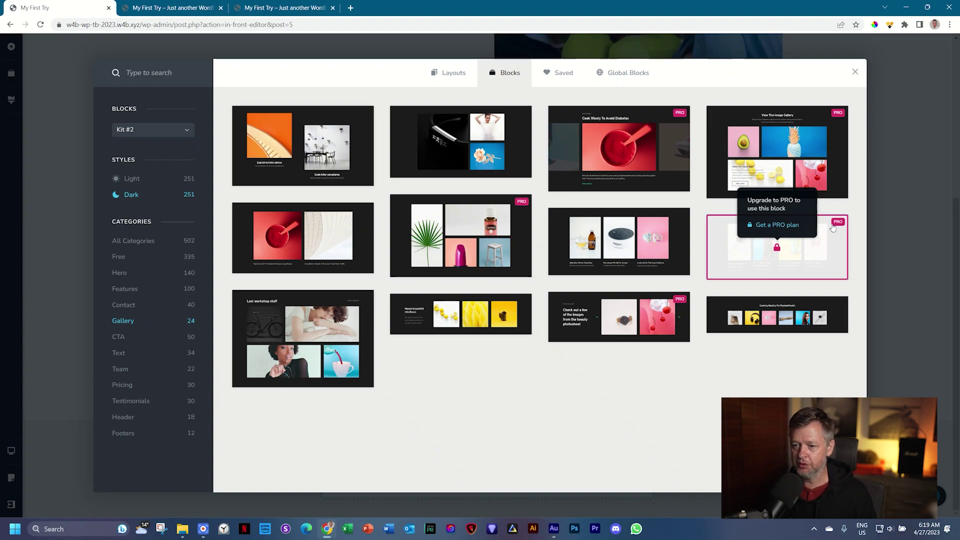
left_click(306, 335)
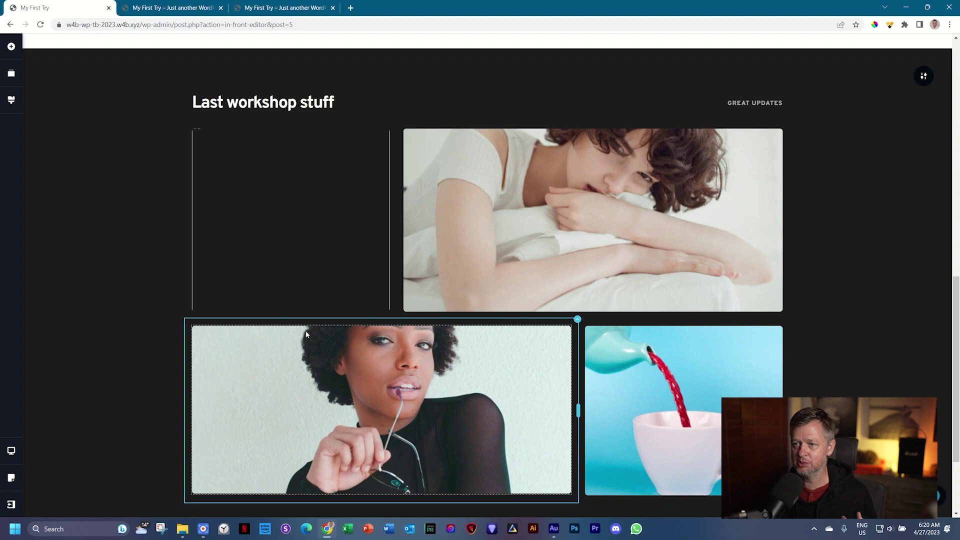
Save the page with the new gallery block and open a page preview.
left_click(307, 202)
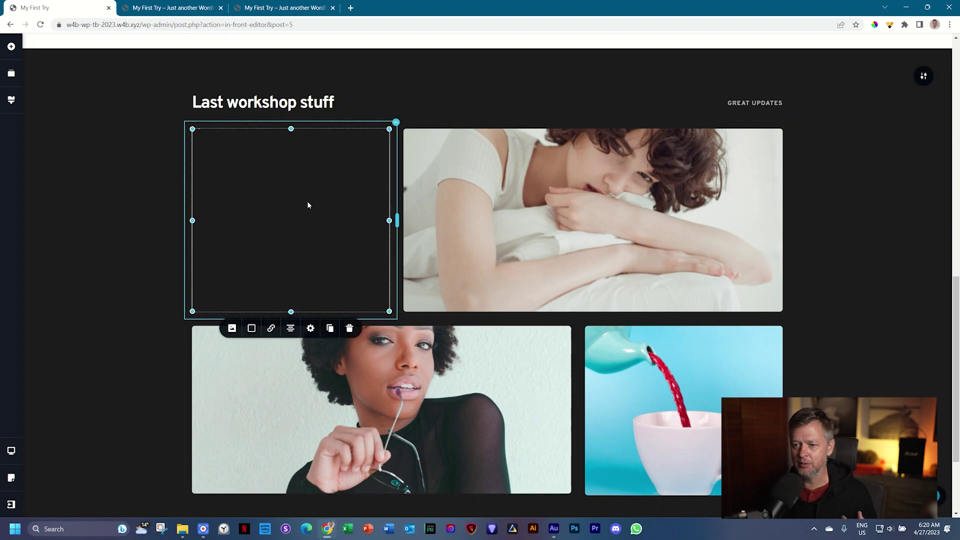
left_click(113, 372)
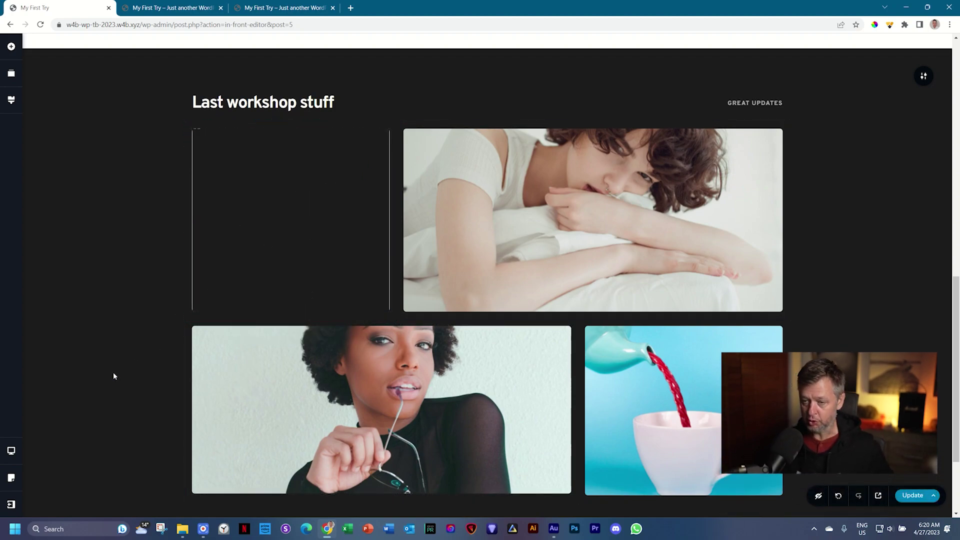
key("ctrl+s")
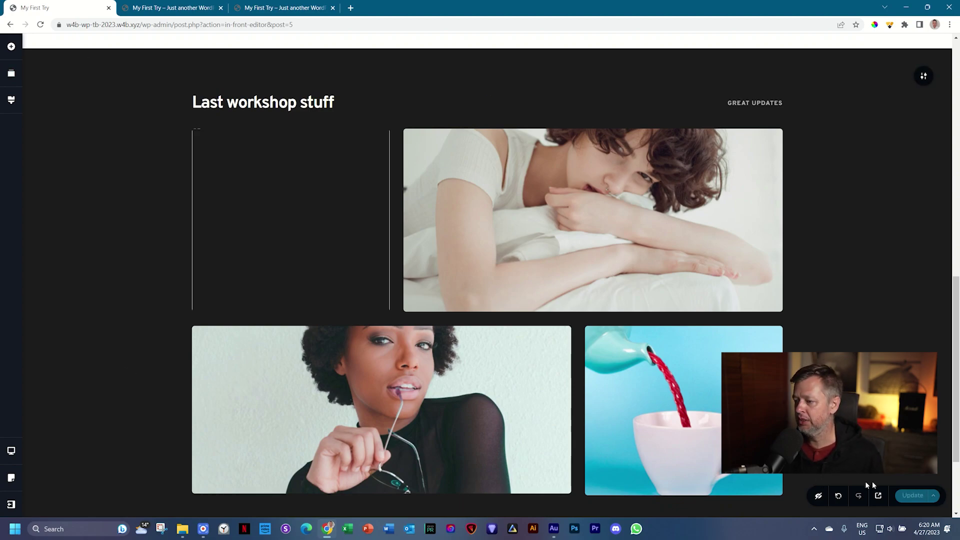
left_click(878, 496)
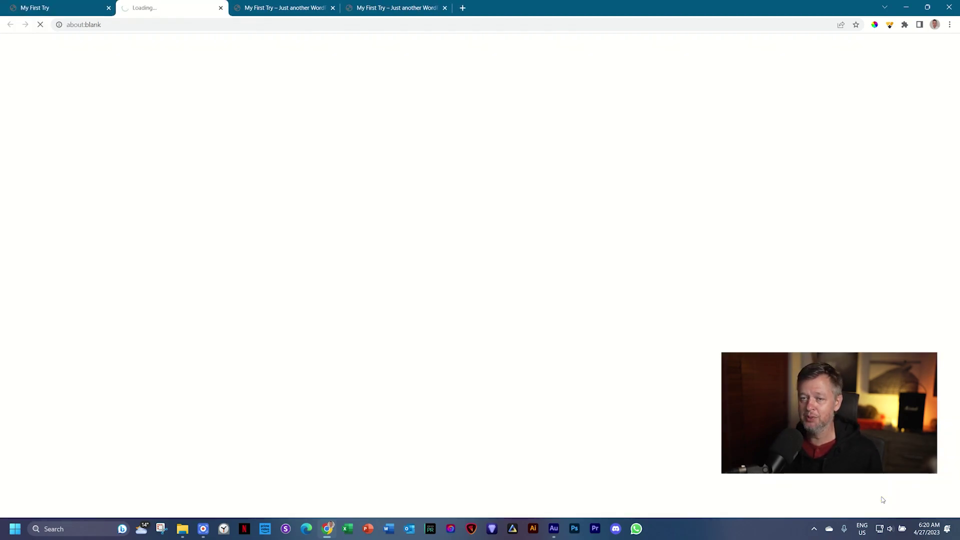
Close two extra tabs, review the preview's hero, features and four-photo gallery, then return to the editor.
left_click(334, 8)
left_click(334, 8)
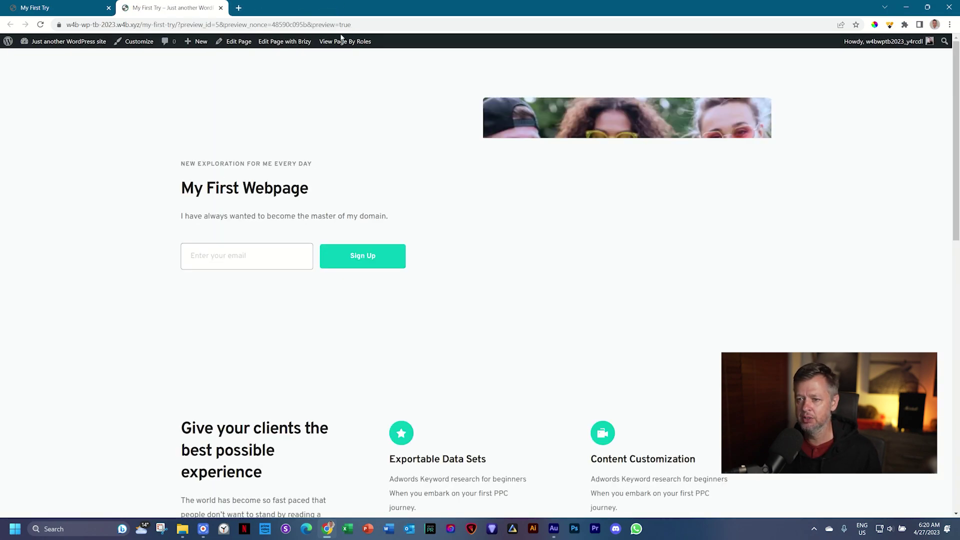
scroll(642, 321, "down", 10)
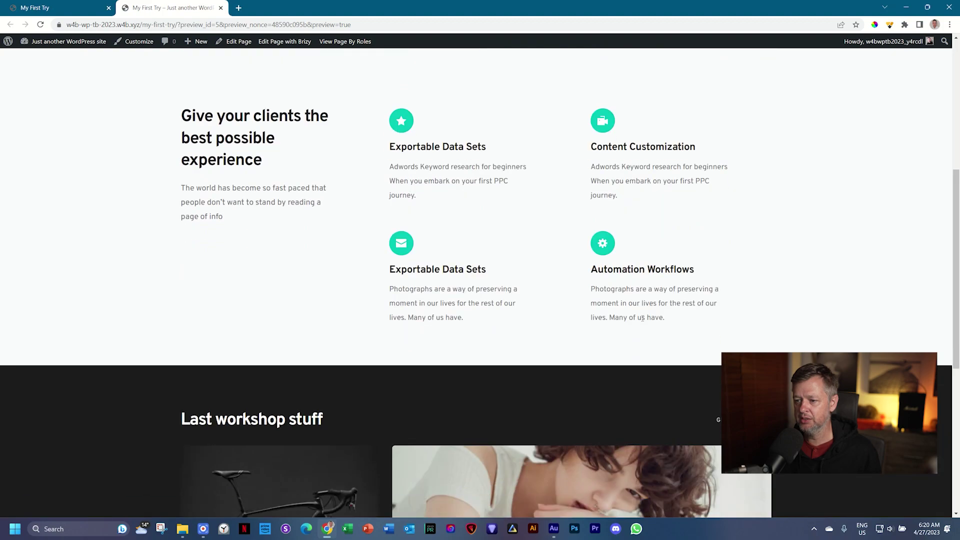
scroll(804, 306, "down", 2)
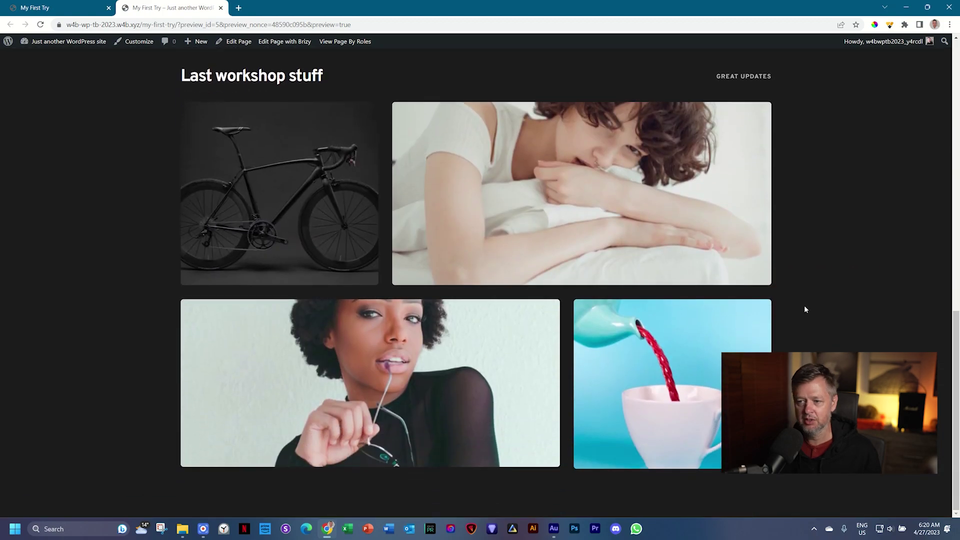
scroll(804, 306, "up", 6)
scroll(806, 310, "up", 7)
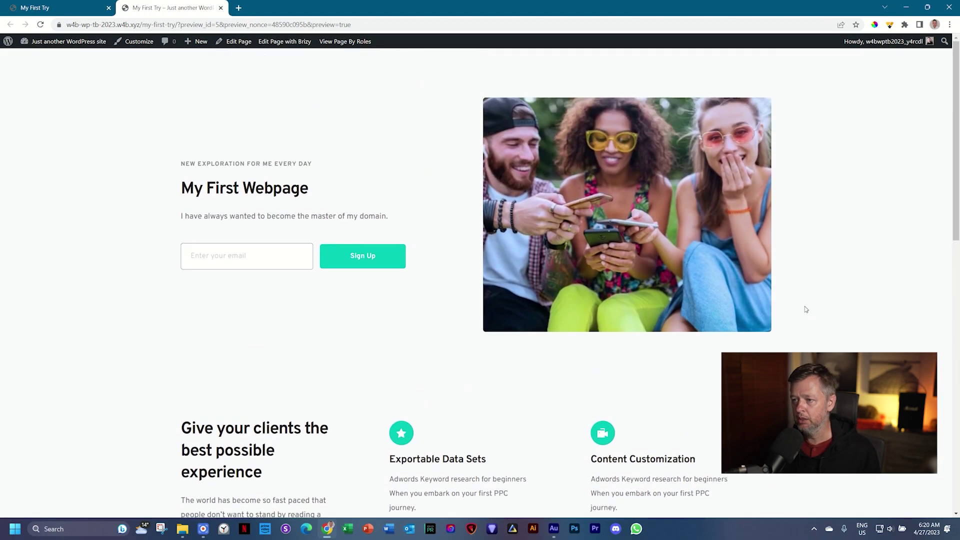
scroll(806, 309, "down", 4)
scroll(805, 310, "down", 7)
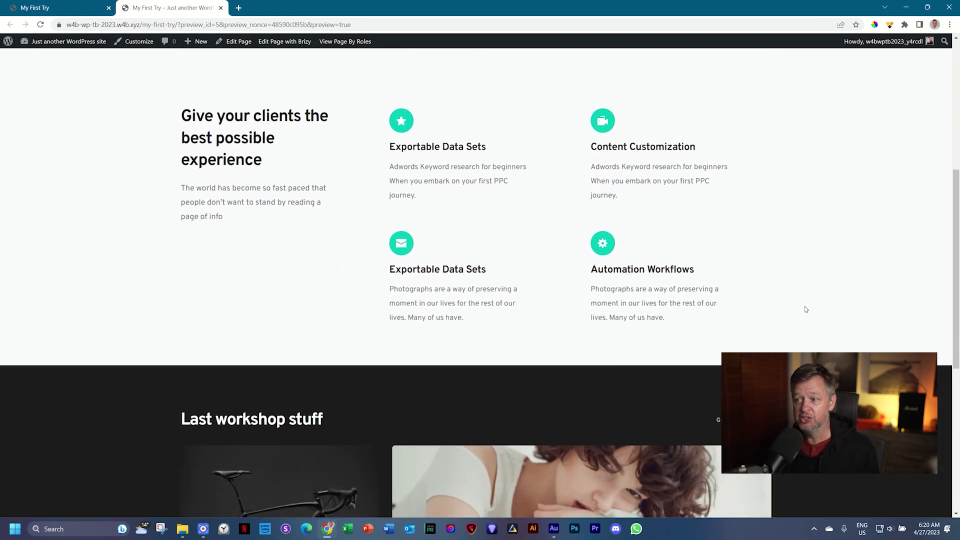
scroll(804, 309, "down", 2)
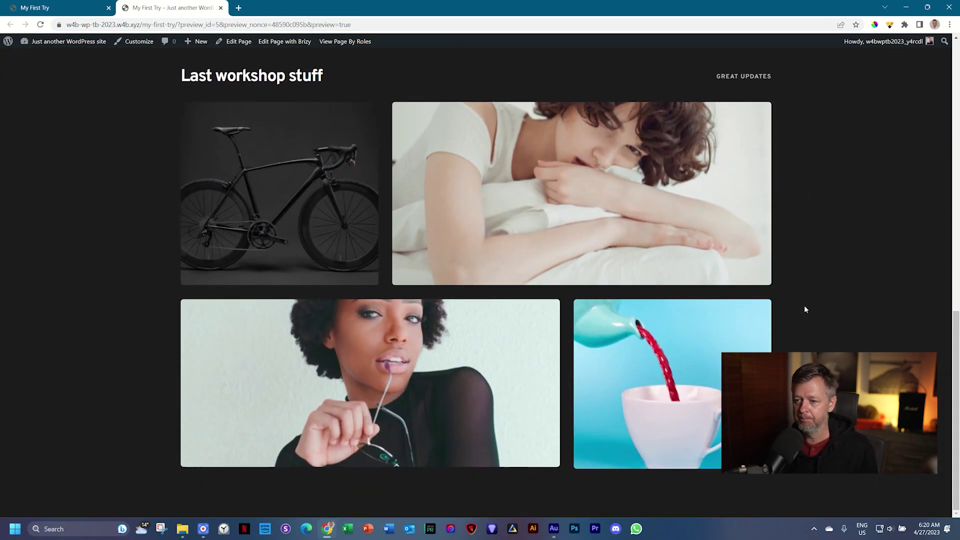
left_click(60, 7)
scroll(121, 283, "up", 5)
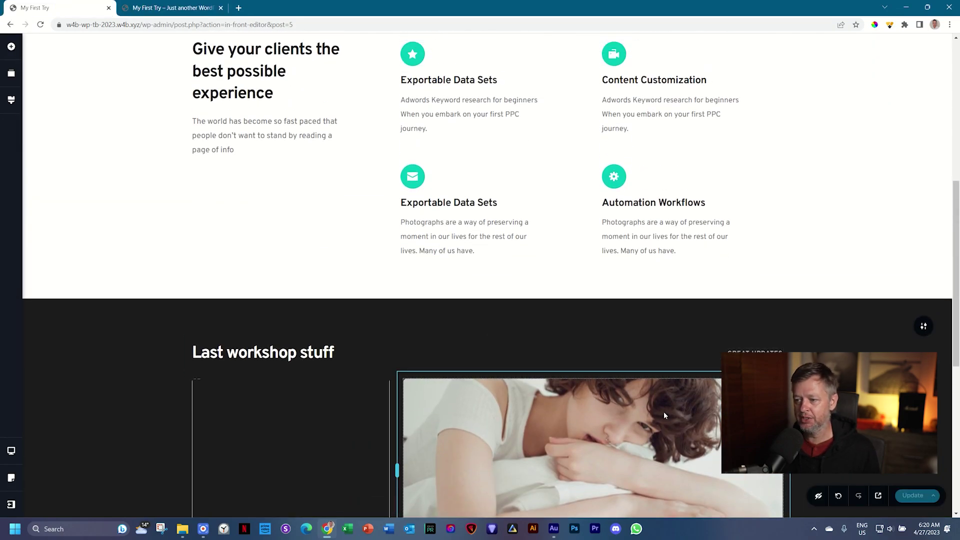
In Reorder Blocks, drag the dark gallery from third to second position, right below the hero.
scroll(664, 415, "down", 4)
scroll(508, 367, "up", 10)
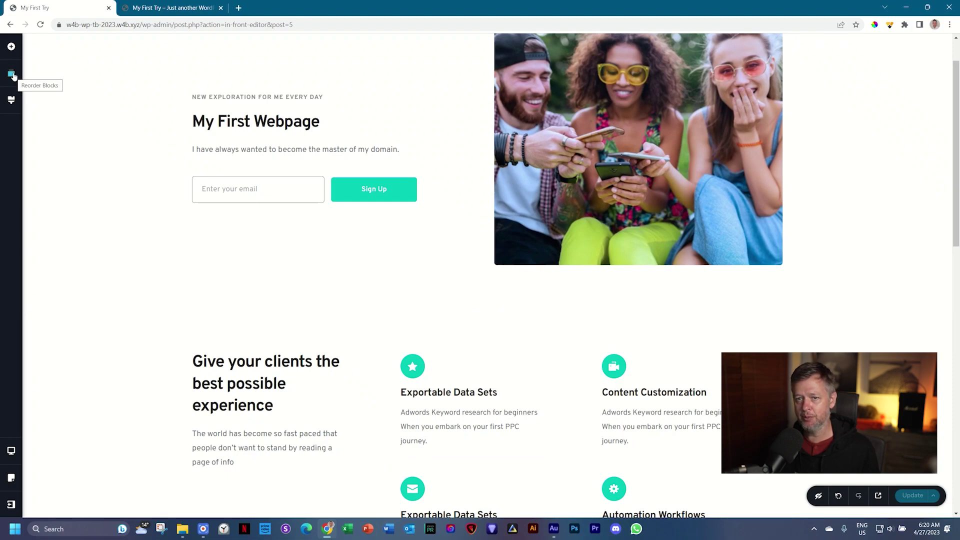
left_click(12, 75)
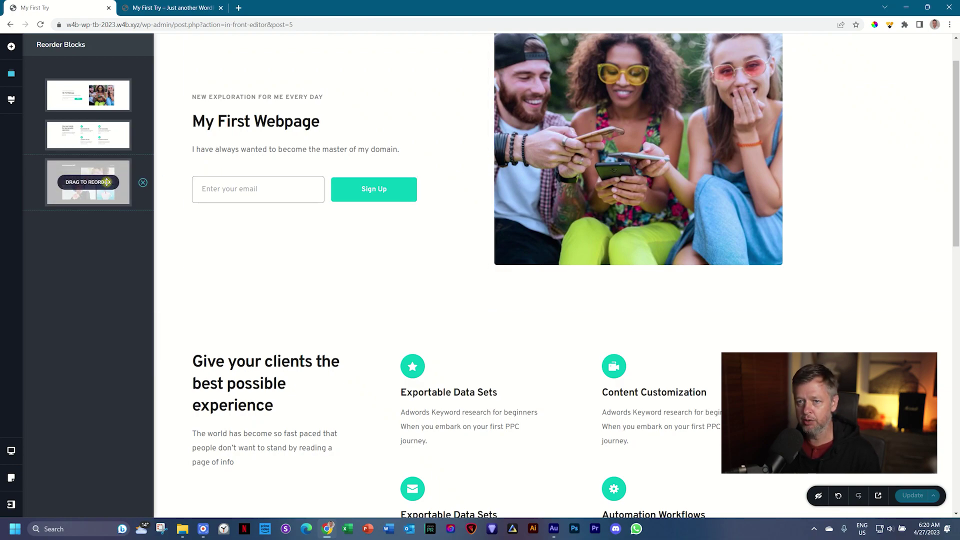
left_click_drag(107, 182, 96, 142)
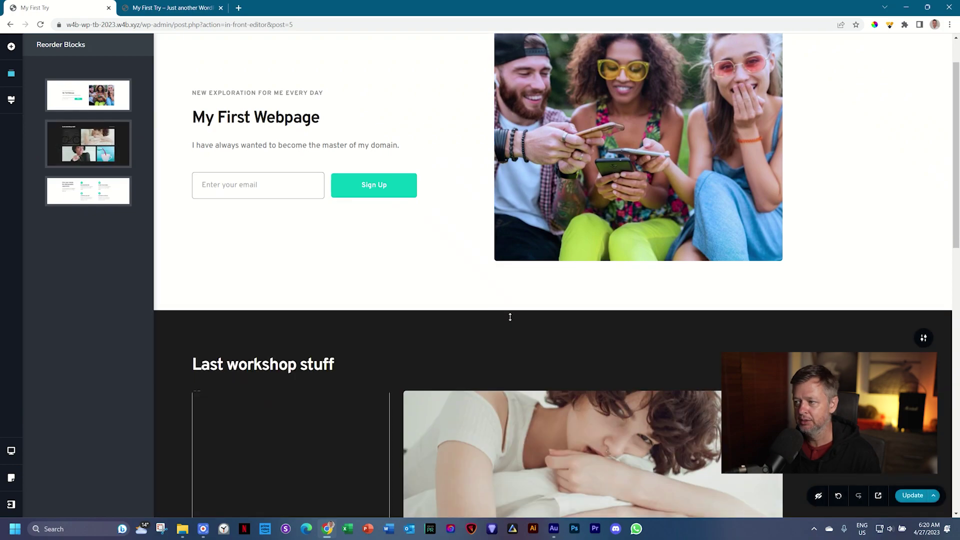
scroll(510, 317, "down", 13)
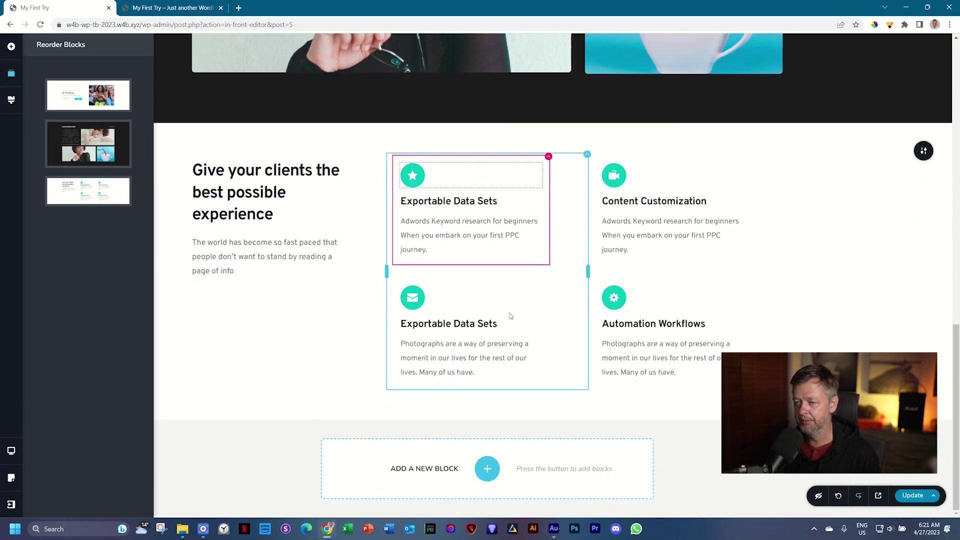
scroll(510, 316, "up", 14)
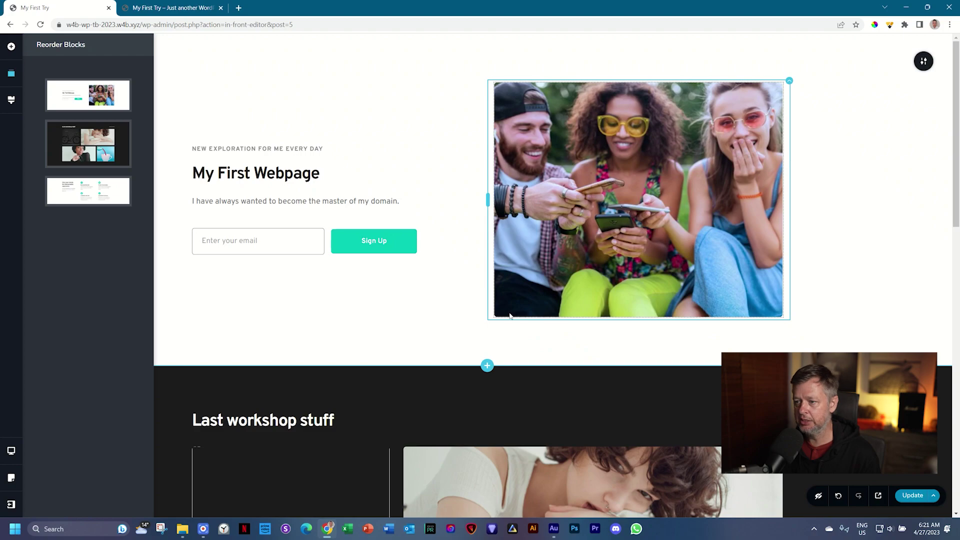
scroll(510, 316, "down", 13)
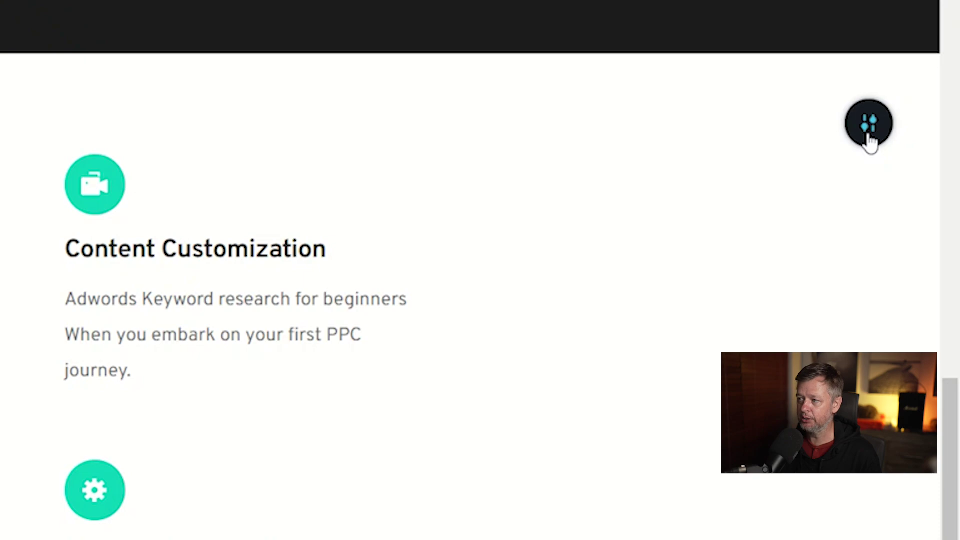
Delete the 'Give your clients the best possible experience' features block.
left_click(869, 141)
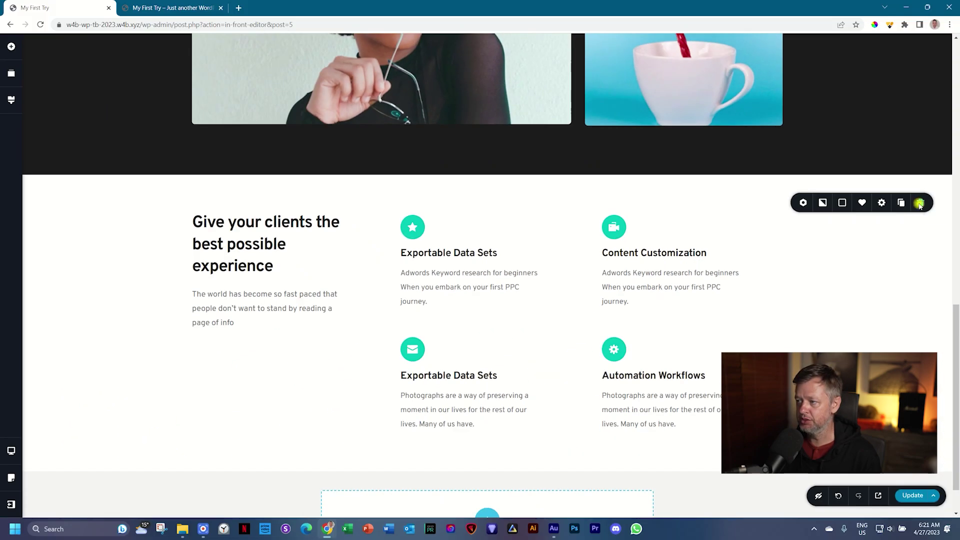
left_click(888, 162)
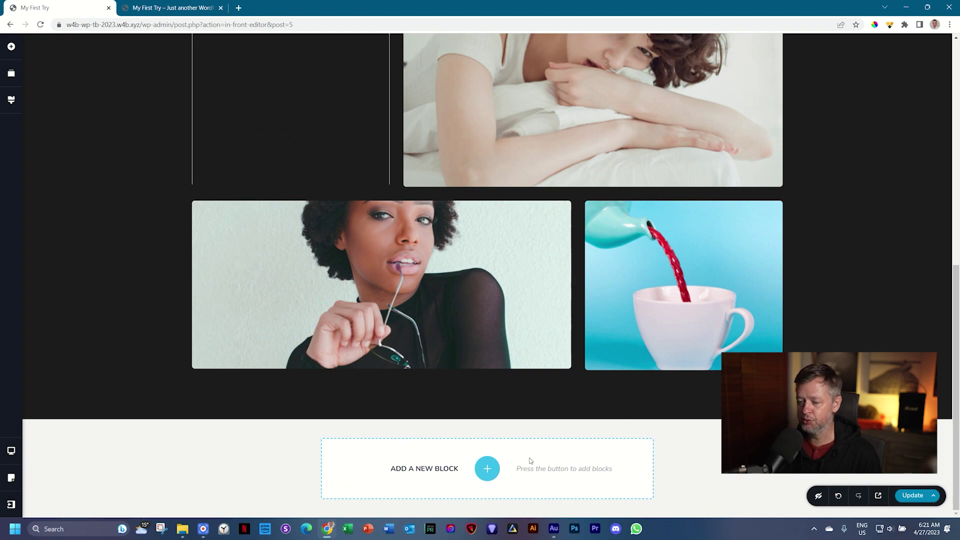
left_click(487, 469)
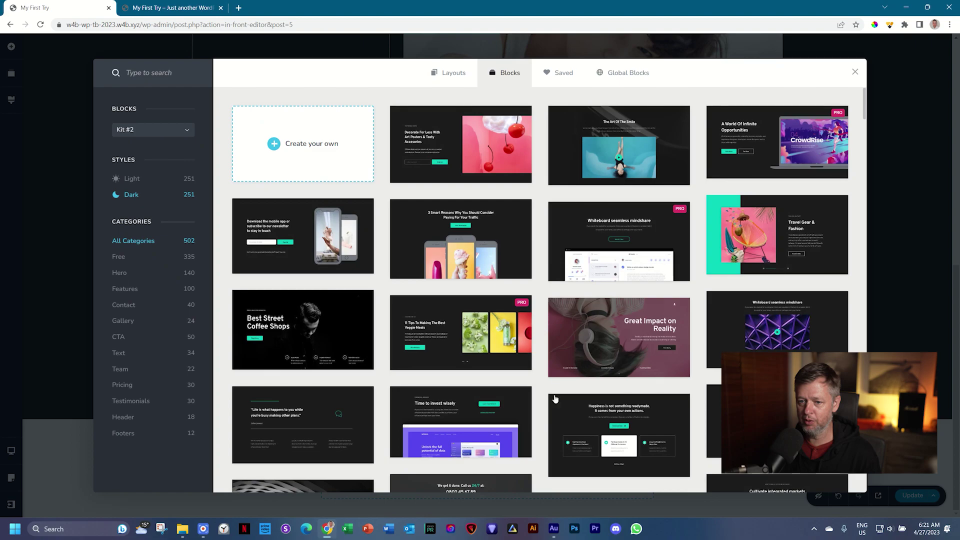
Insert the light Text-category block with Saturday-to-Wednesday day columns below the gallery.
left_click(119, 353)
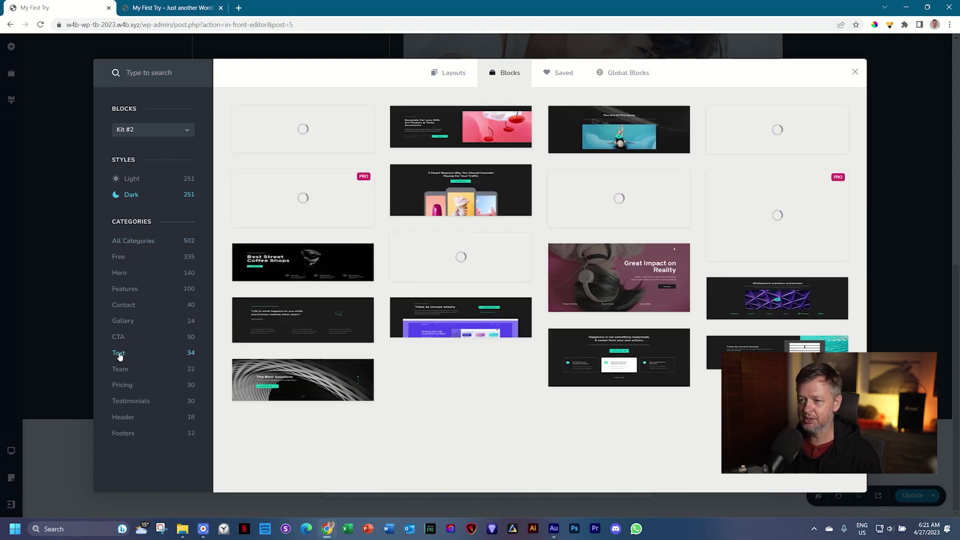
left_click(137, 180)
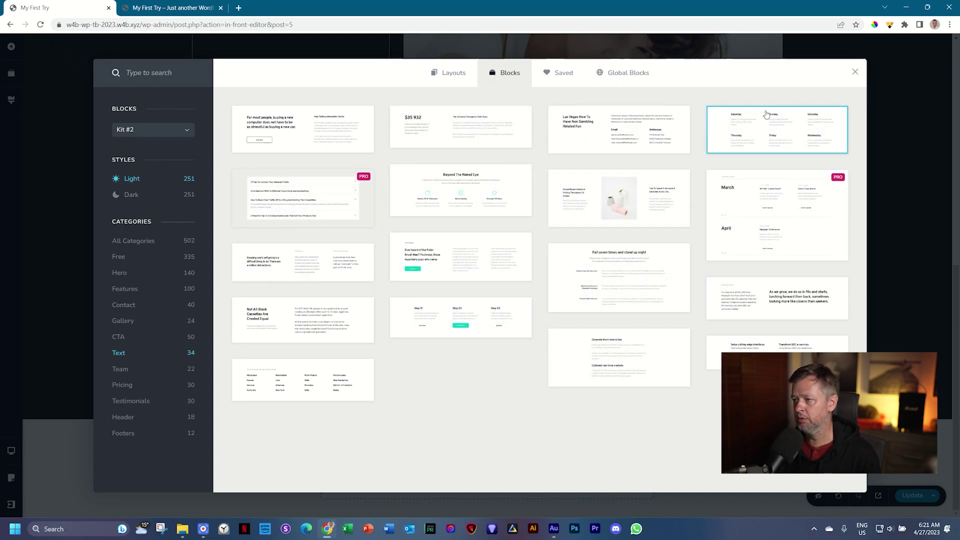
left_click(759, 132)
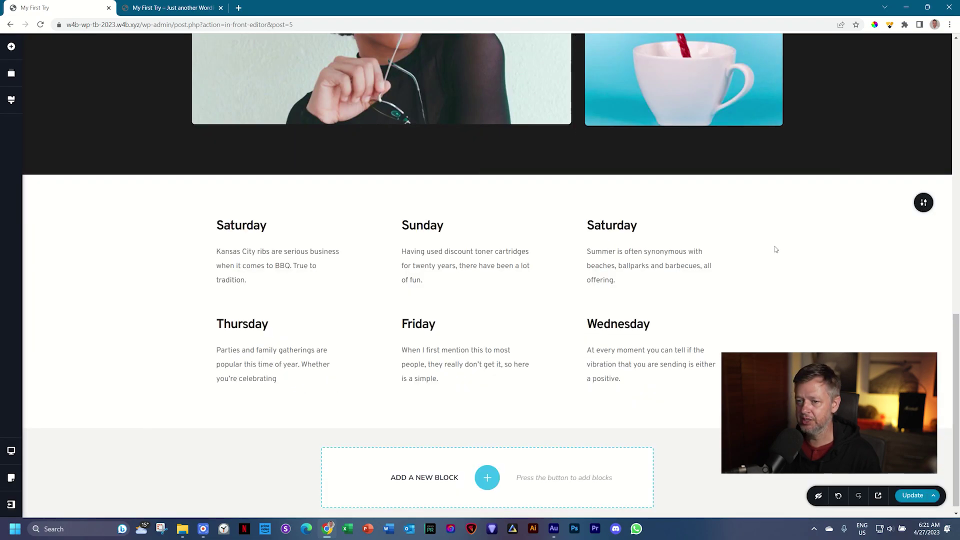